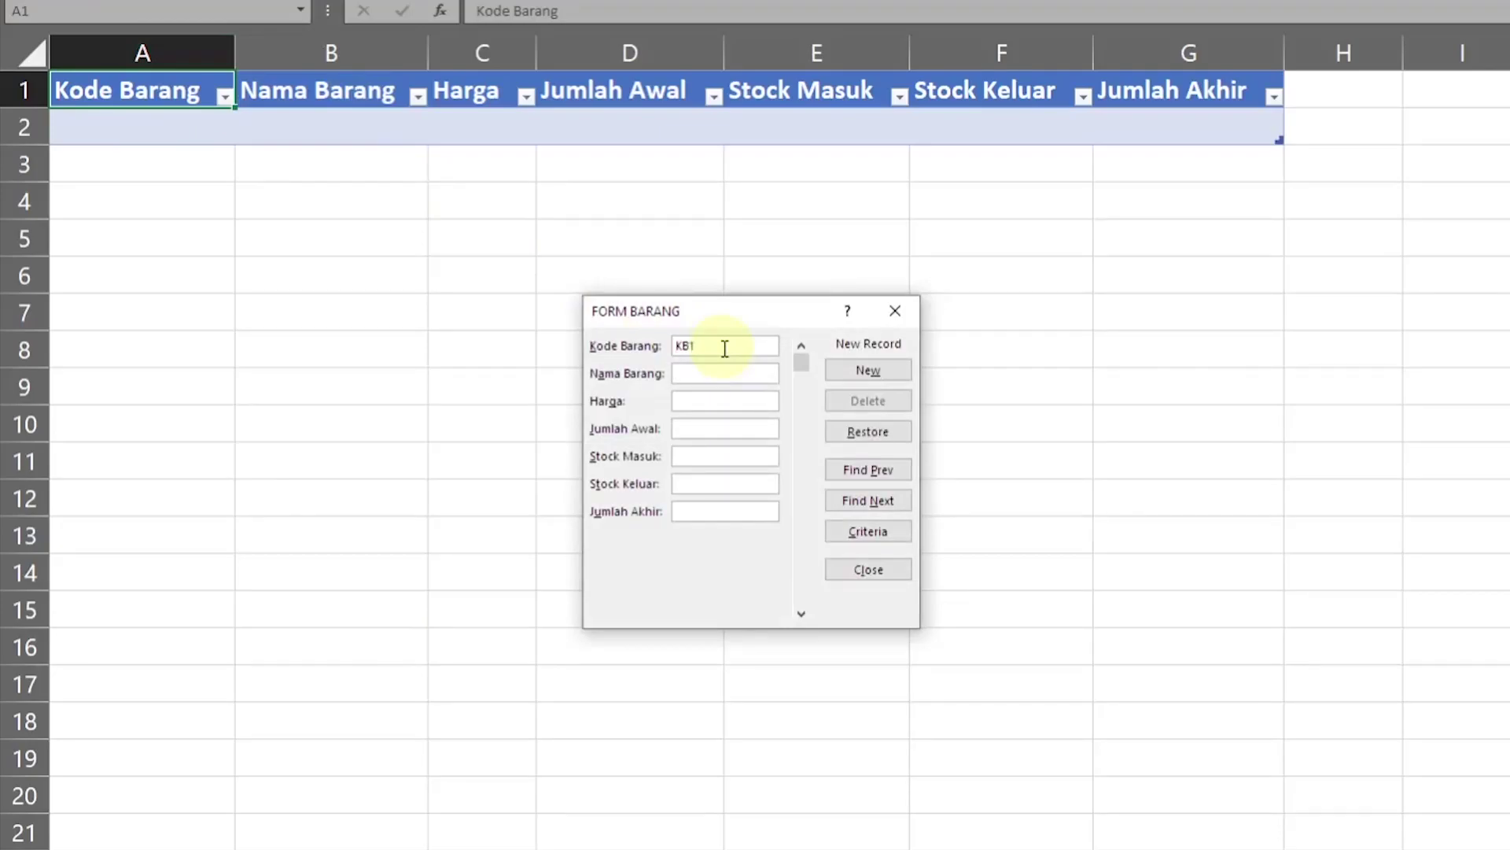
- Enter KB1, Kain Pel, 2000 and 0 in the data form and add it as a new record
type("ainm ")
type(" PE")
left_click(868, 370)
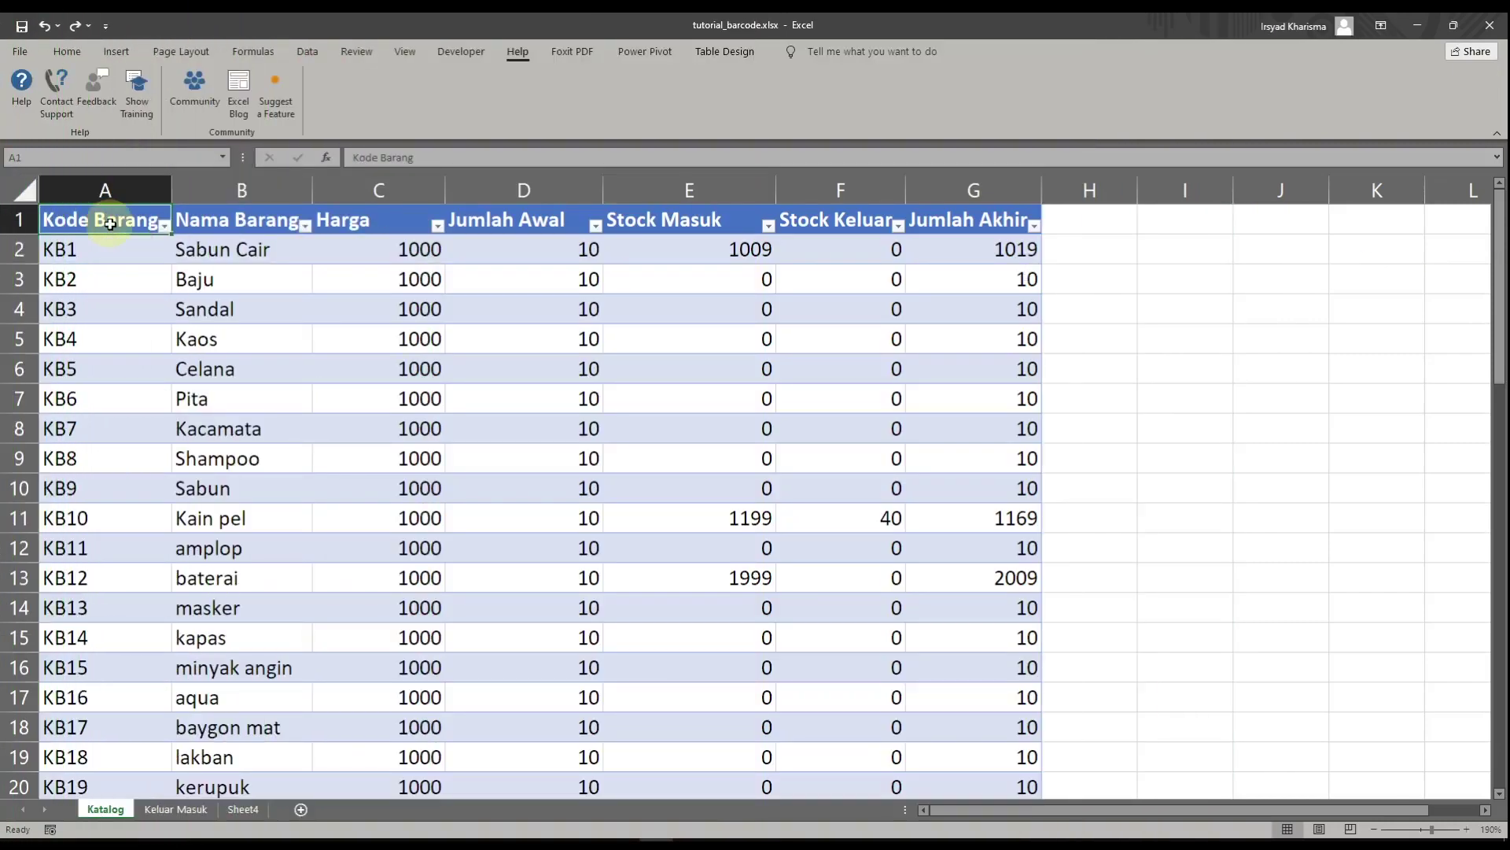
- Try selections on the Katalog table: columns A–G, cell A2 and row 2
mouse_move(105, 190)
left_mouse_down()
mouse_move(977, 200)
mouse_move(925, 173)
left_mouse_up()
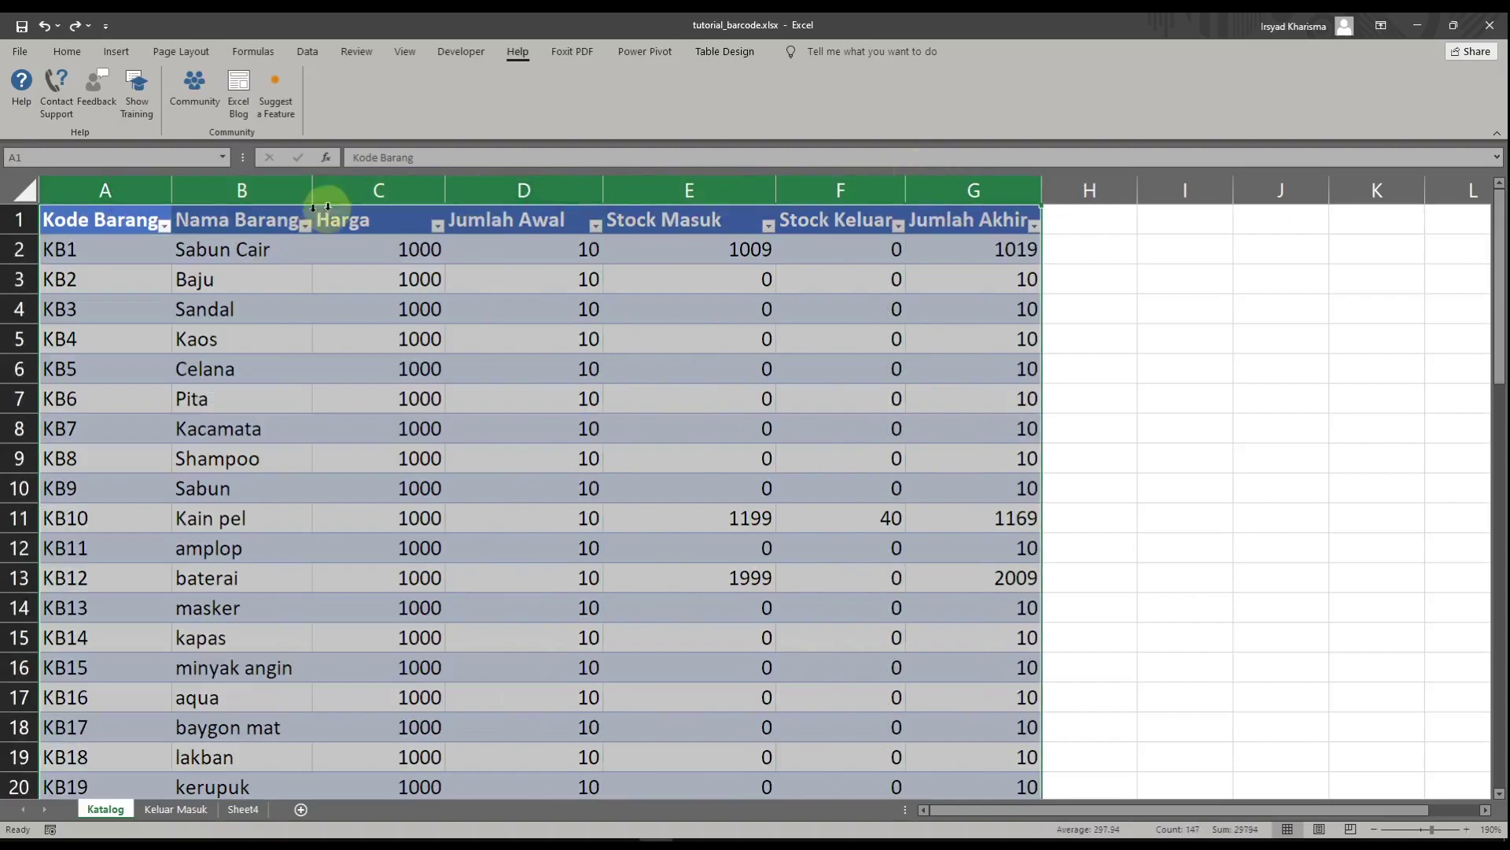
left_click(119, 225)
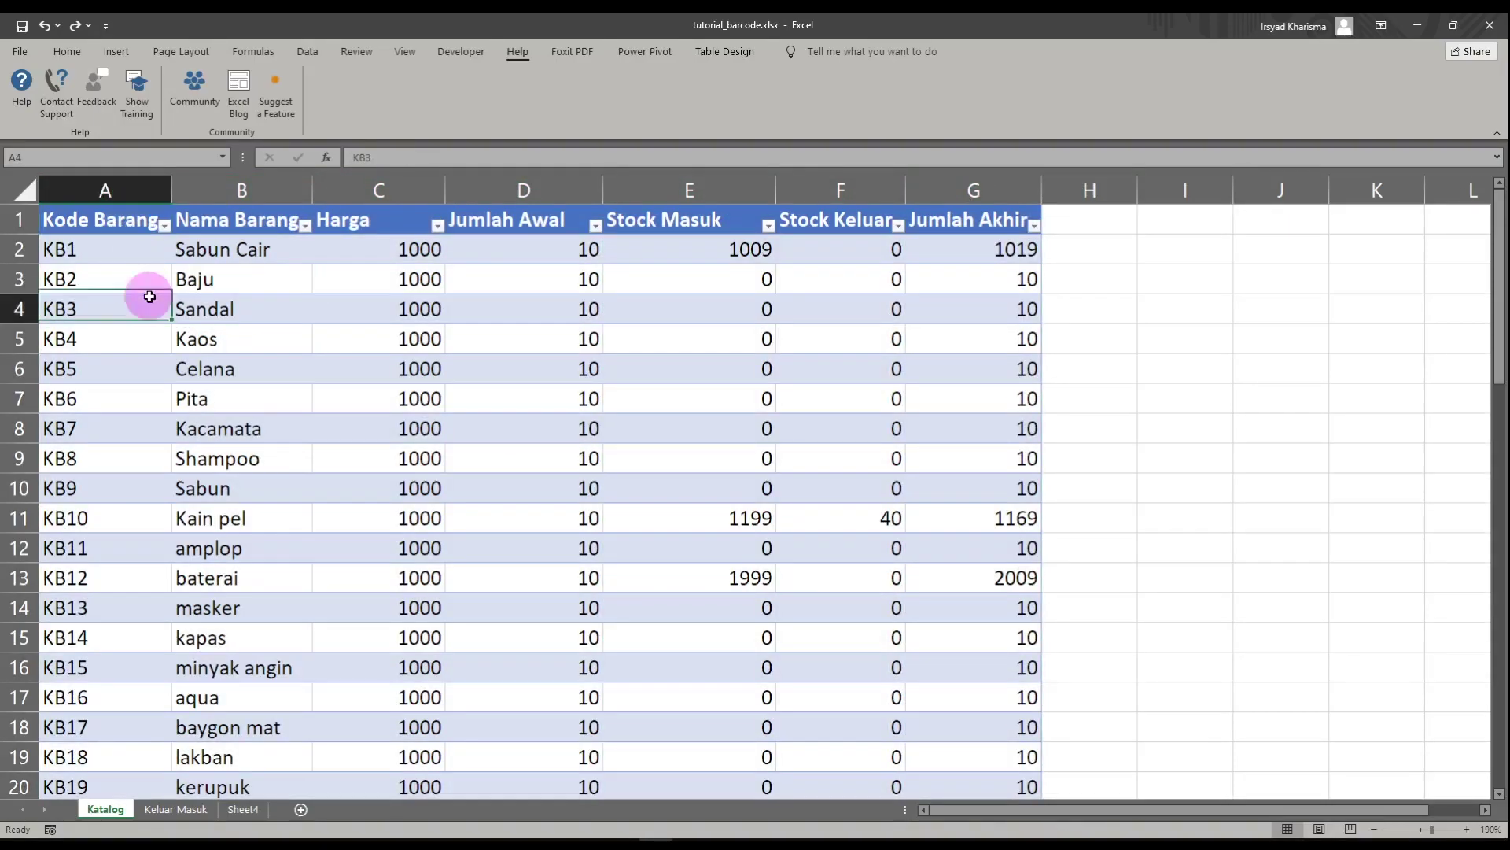
left_click(144, 250)
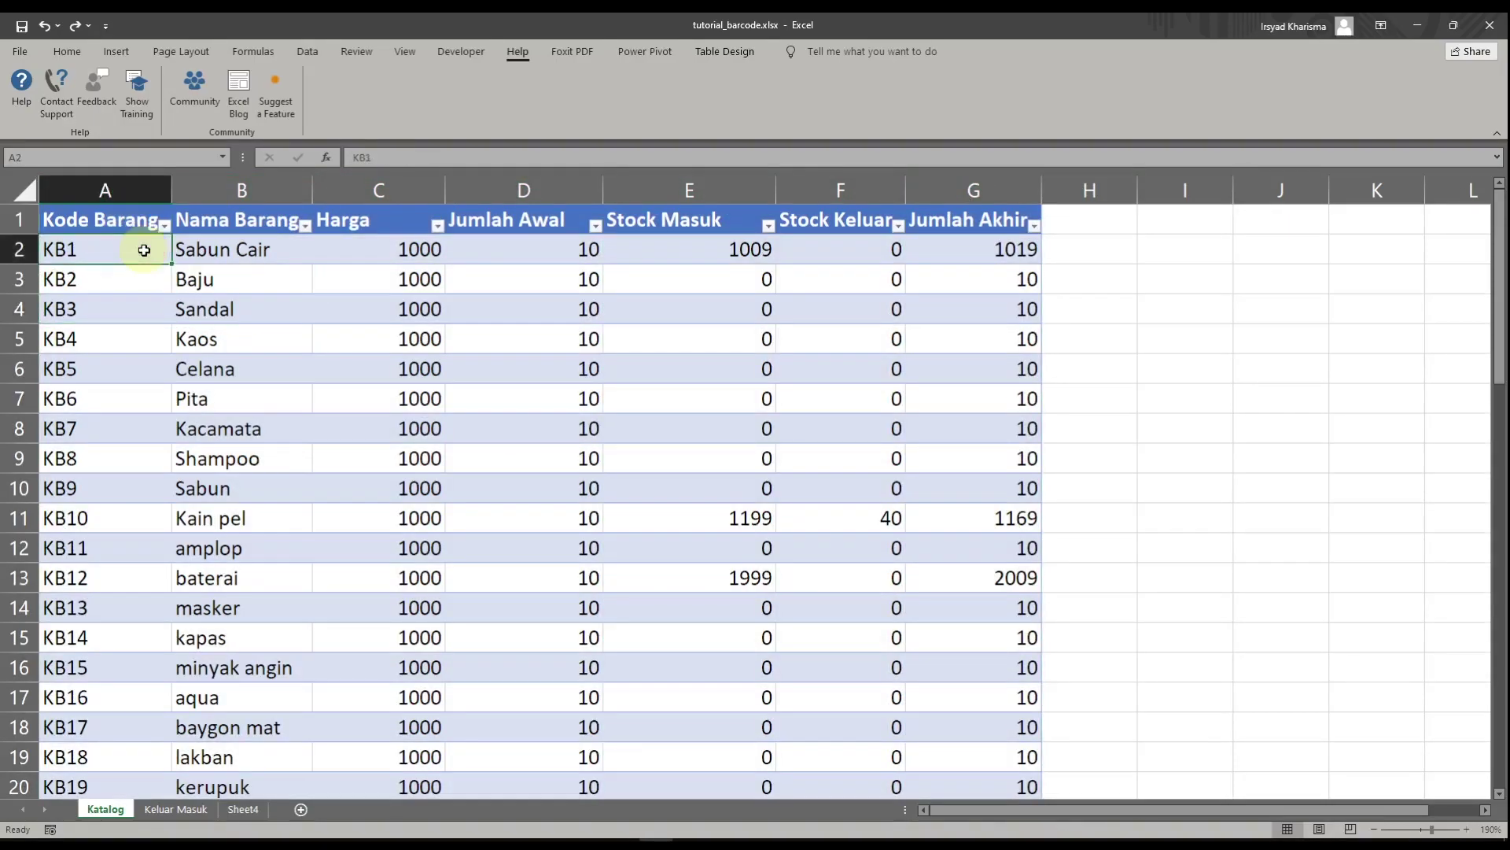
left_click(19, 249)
left_click(81, 268)
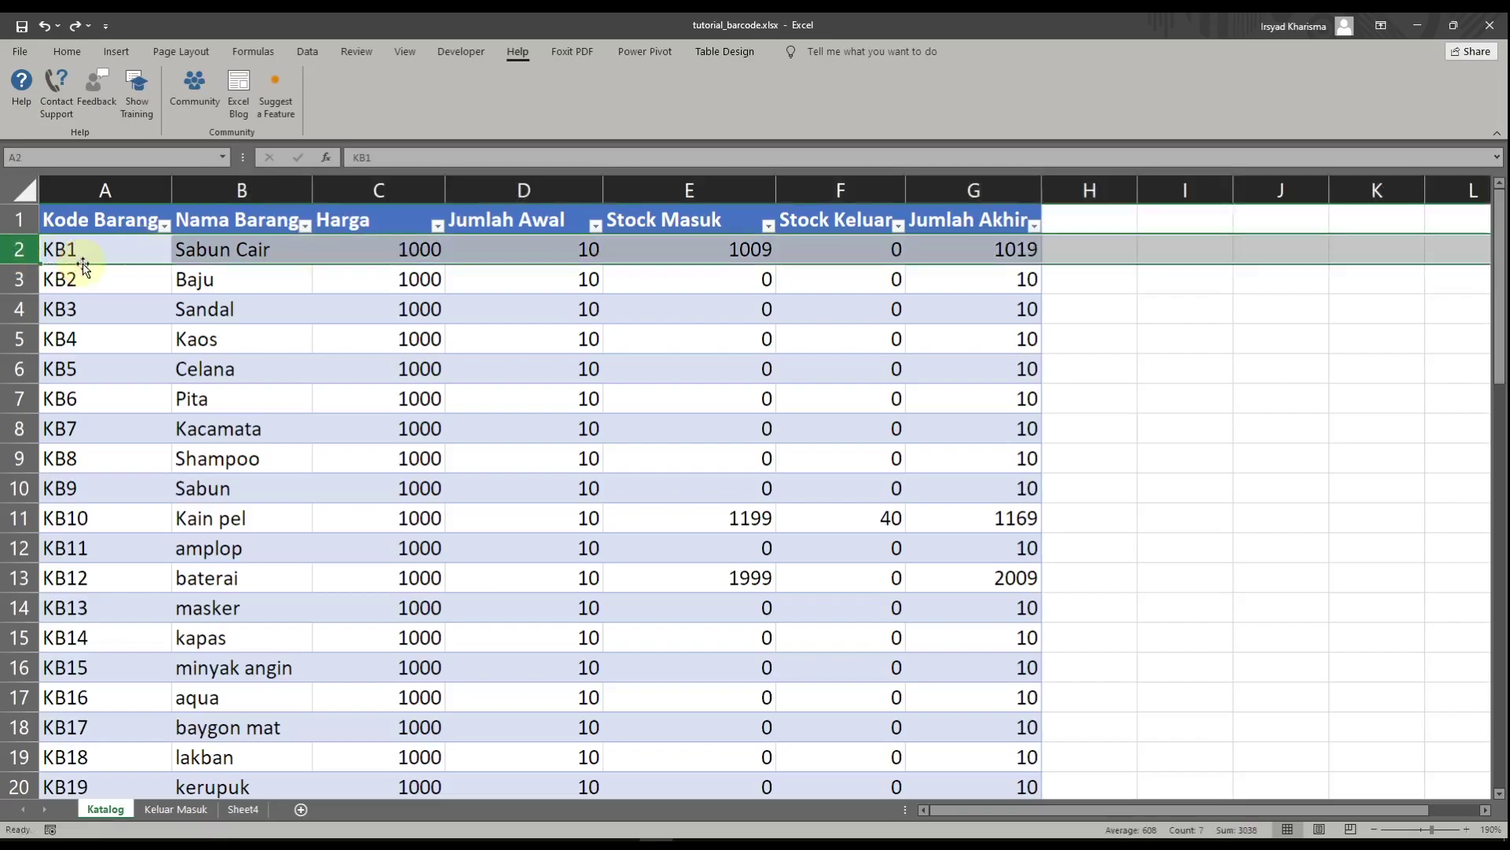
left_click(102, 245)
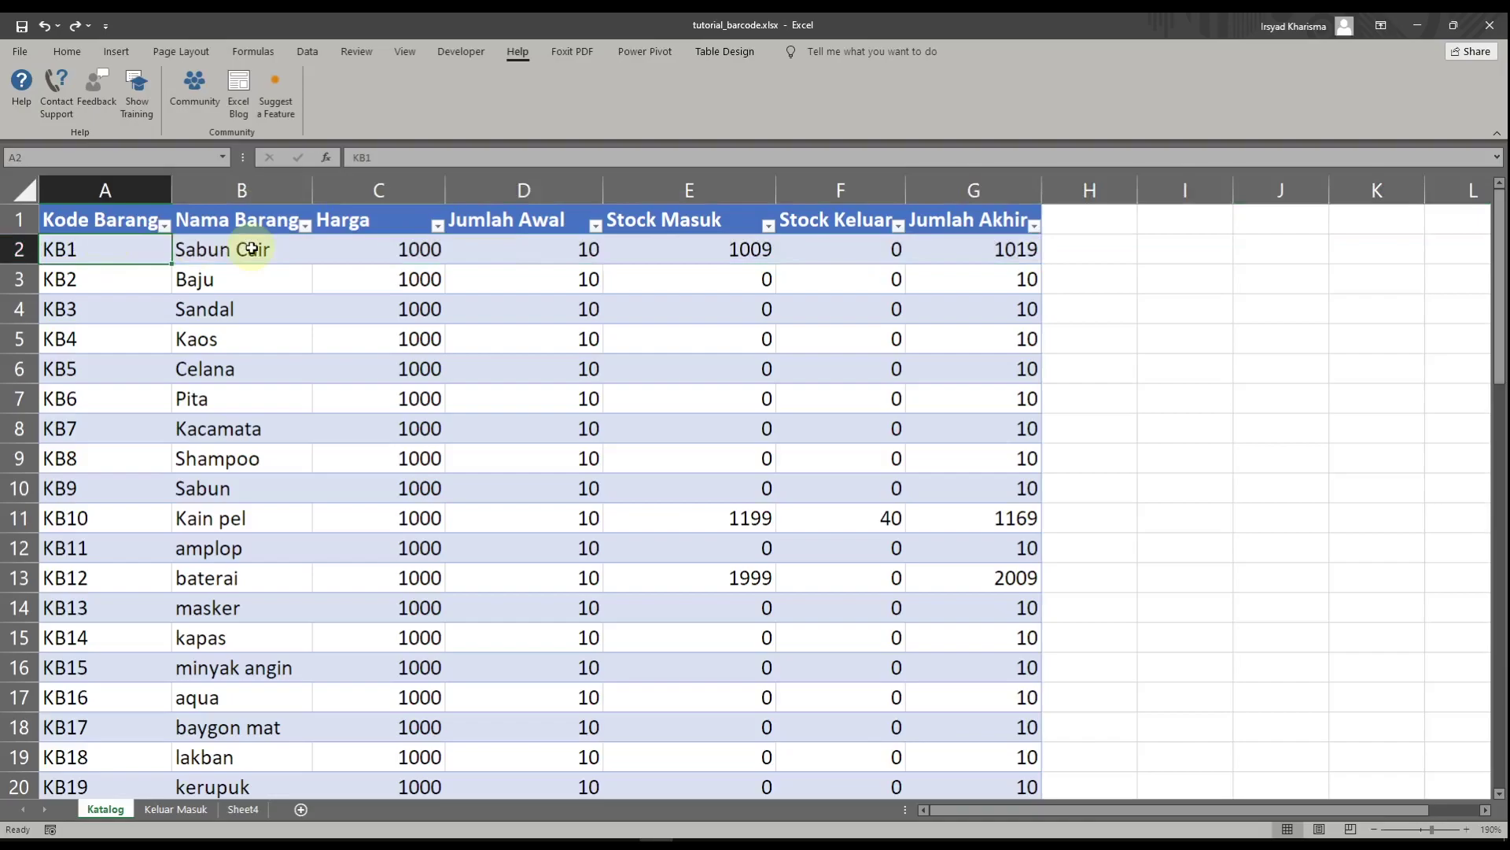
- Look over the empty Sheet4 and select cell C3
left_click(243, 808)
left_click(126, 295)
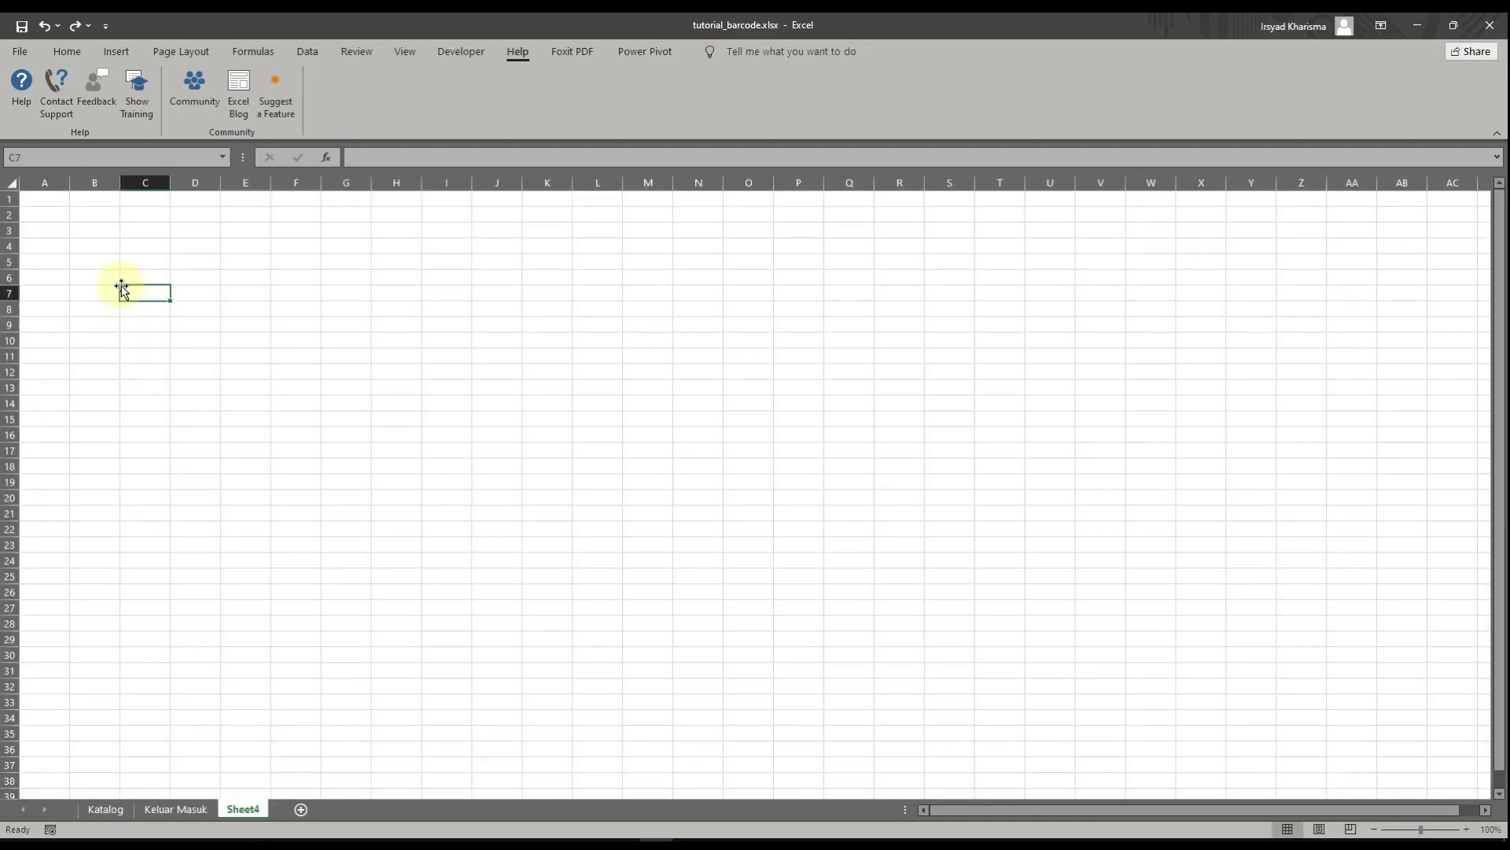
scroll(87, 246, "up", 2, "ctrl")
scroll(88, 246, "up", 3, "ctrl")
left_click(240, 267)
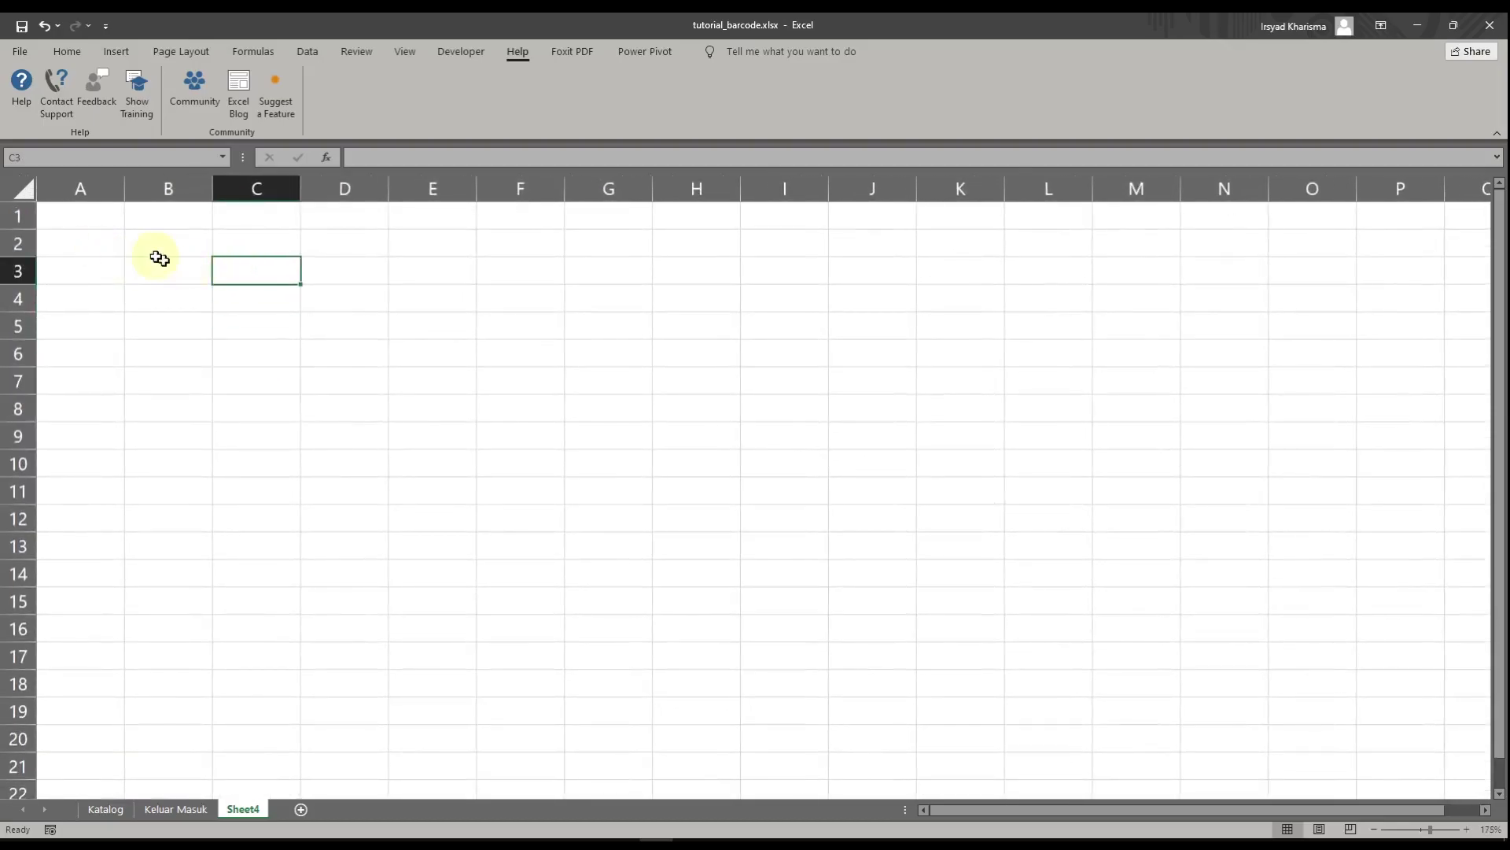
- Copy the Katalog header row A1:G1
left_click(108, 811)
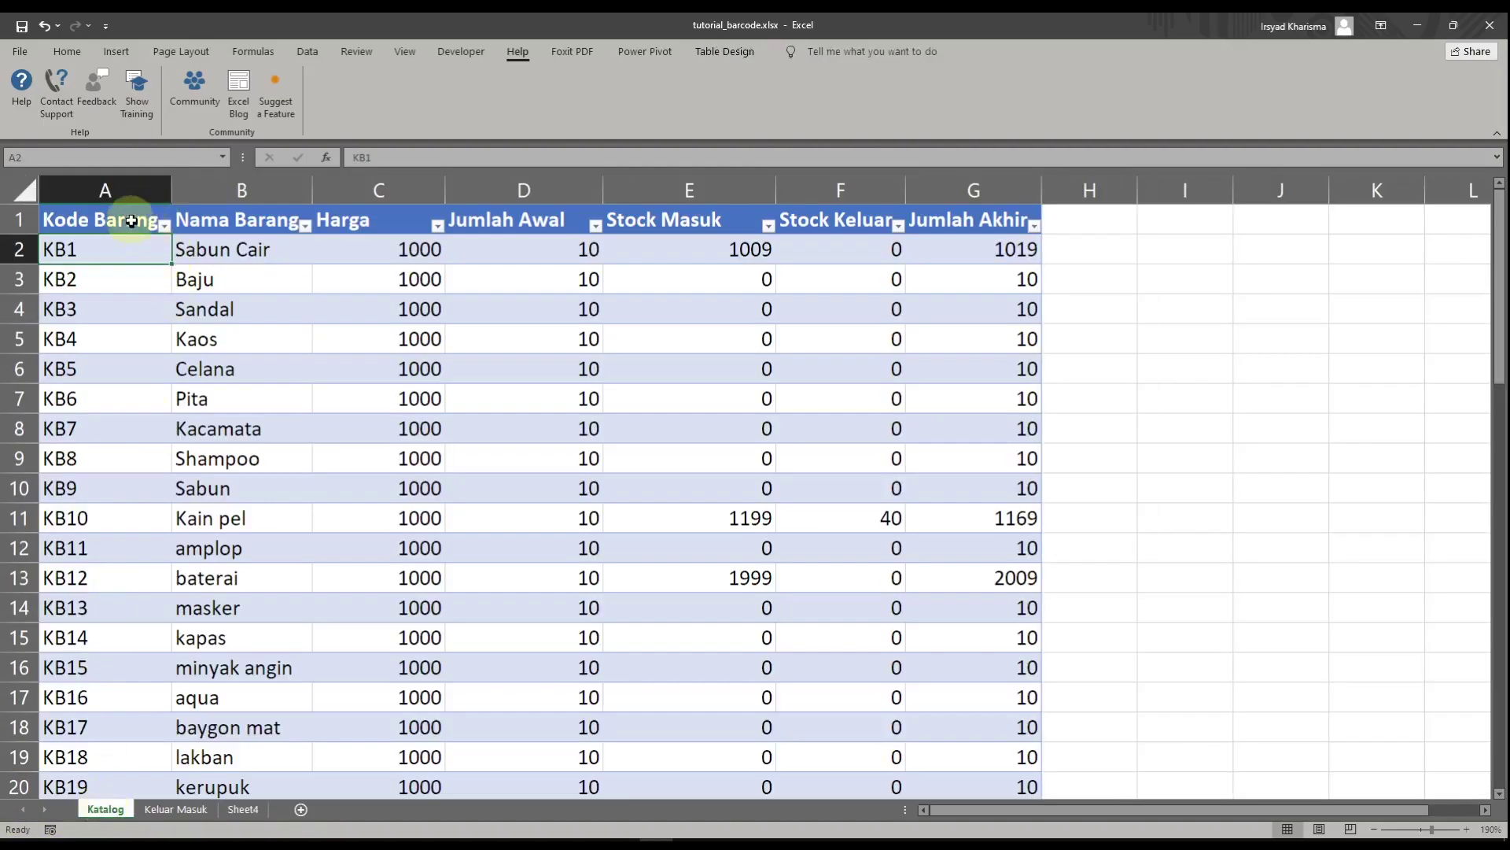
left_click_drag(129, 220, 1023, 214)
key("ctrl+c")
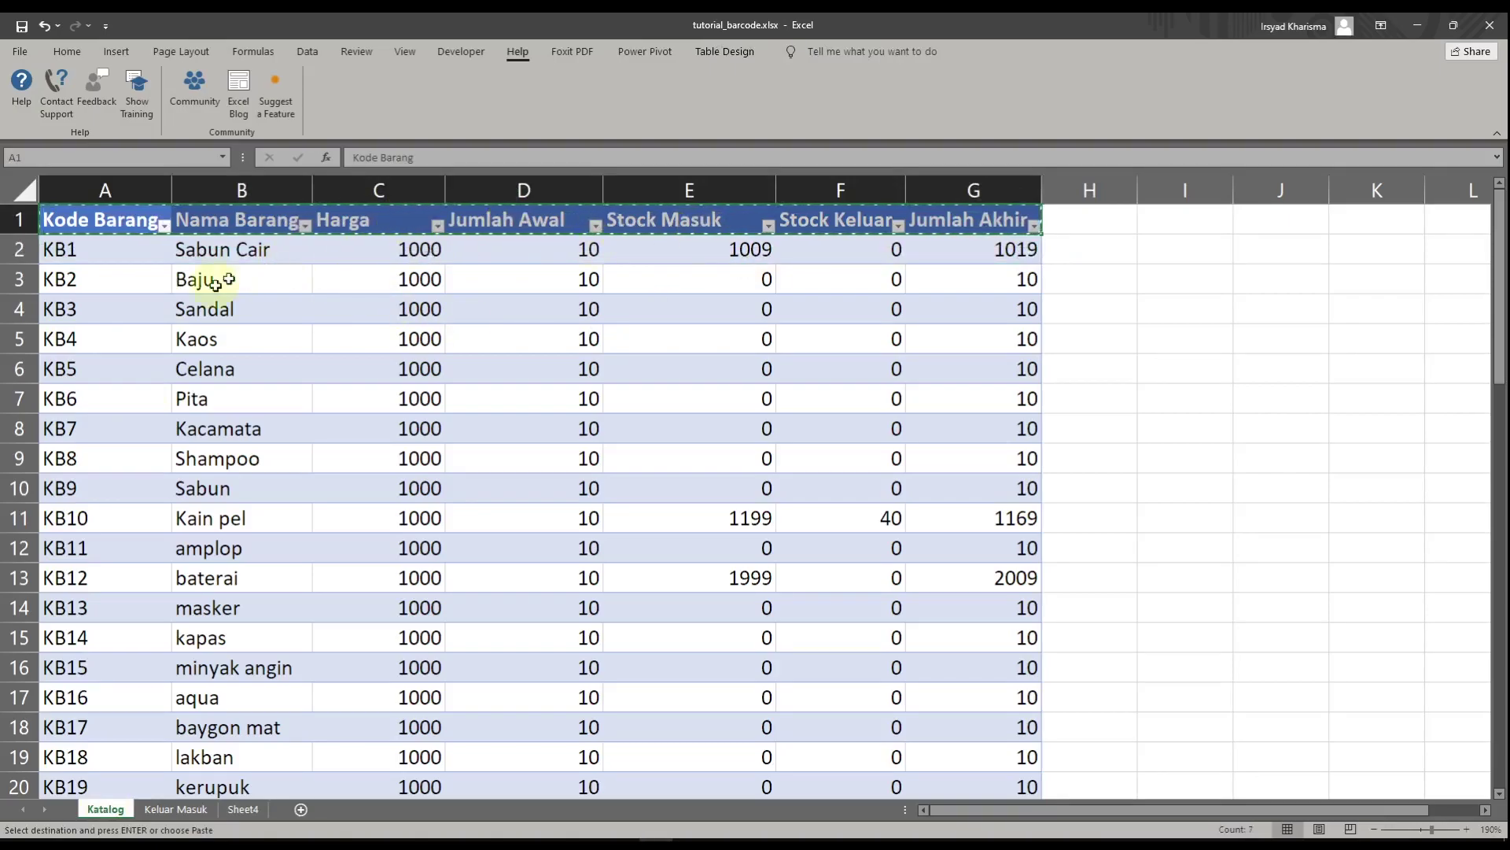
- Paste the headers as values into Sheet4's A1 and autofit all columns
left_click(242, 810)
right_click(88, 219)
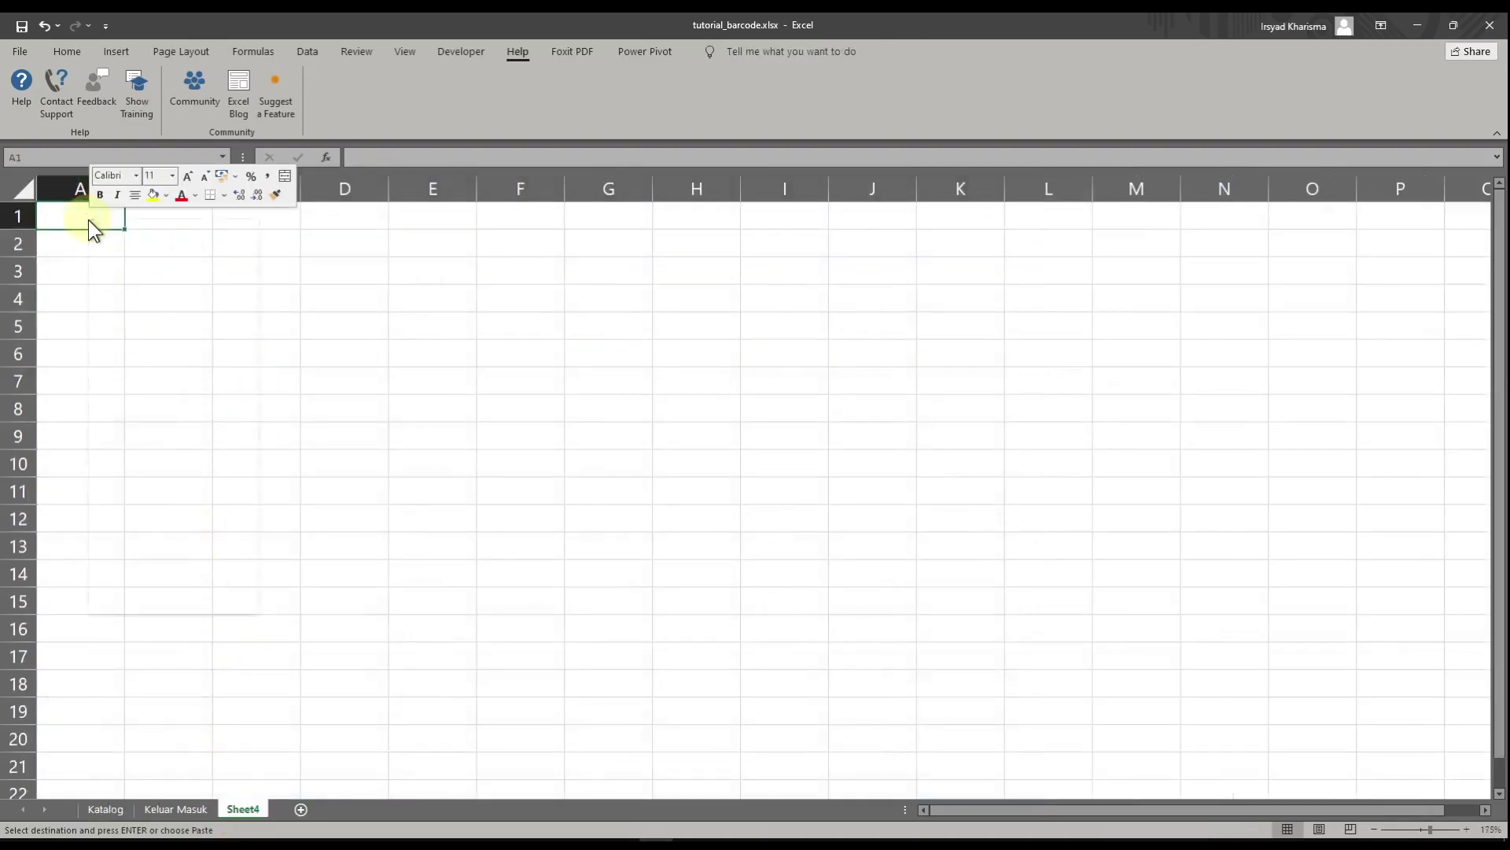
left_click(155, 303)
left_click(506, 302)
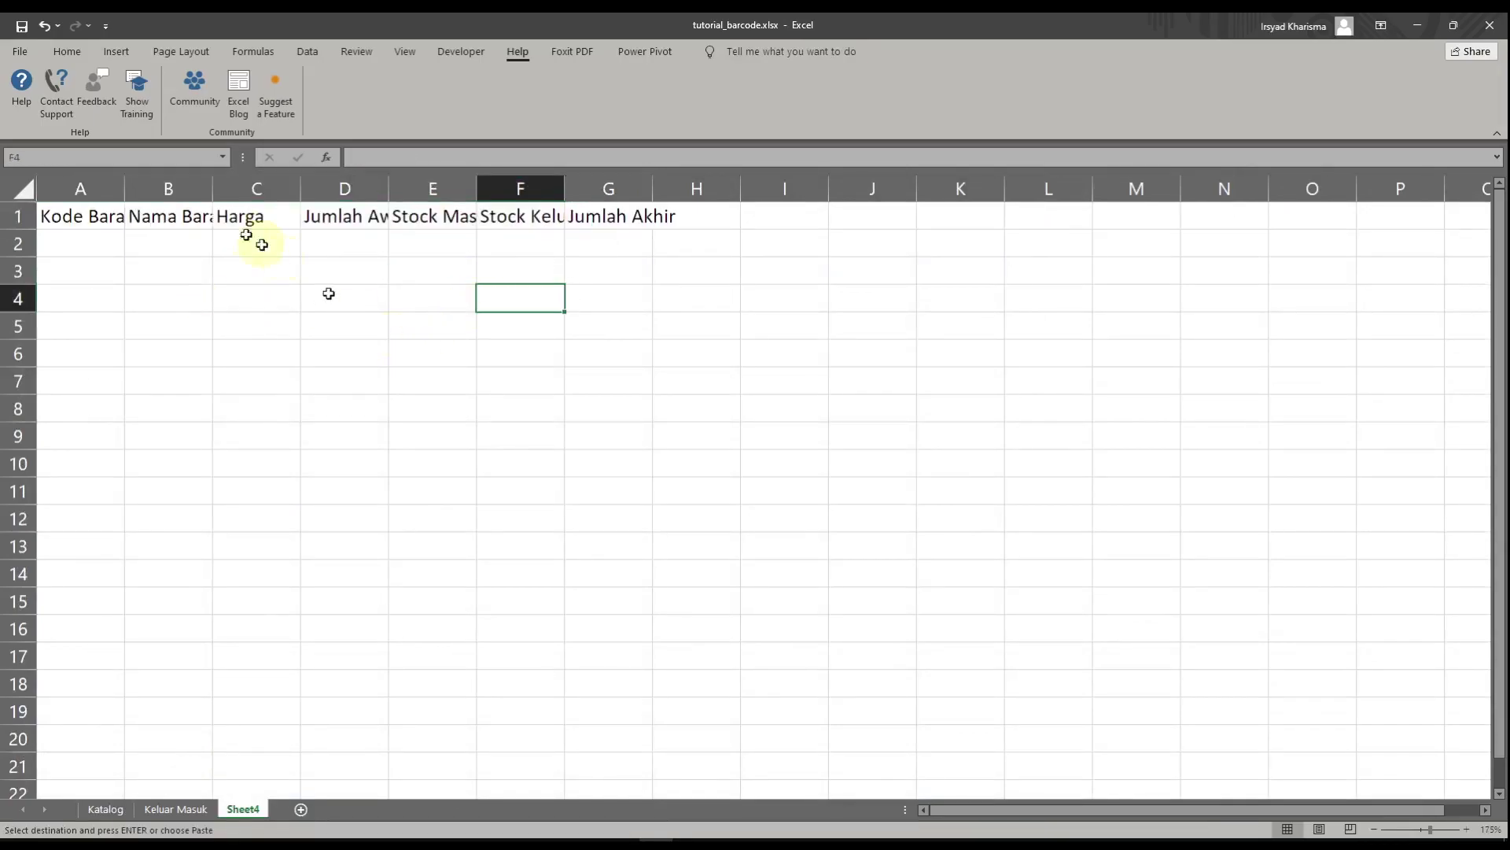
left_click(16, 185)
double_click(124, 188)
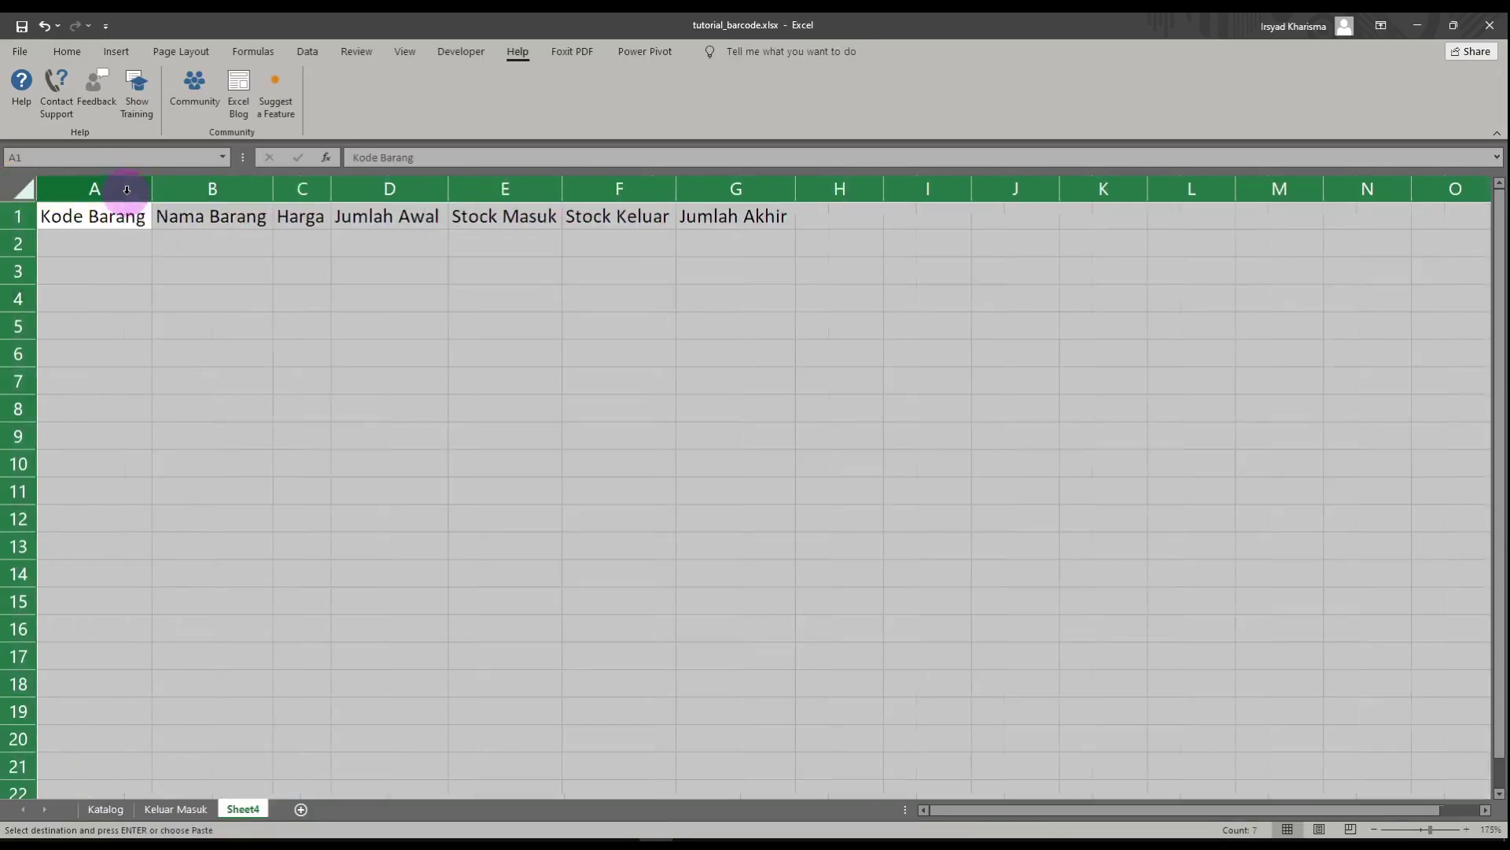
left_click(298, 270)
- Paste the copied headers over A1:G1
left_click_drag(91, 216, 386, 219)
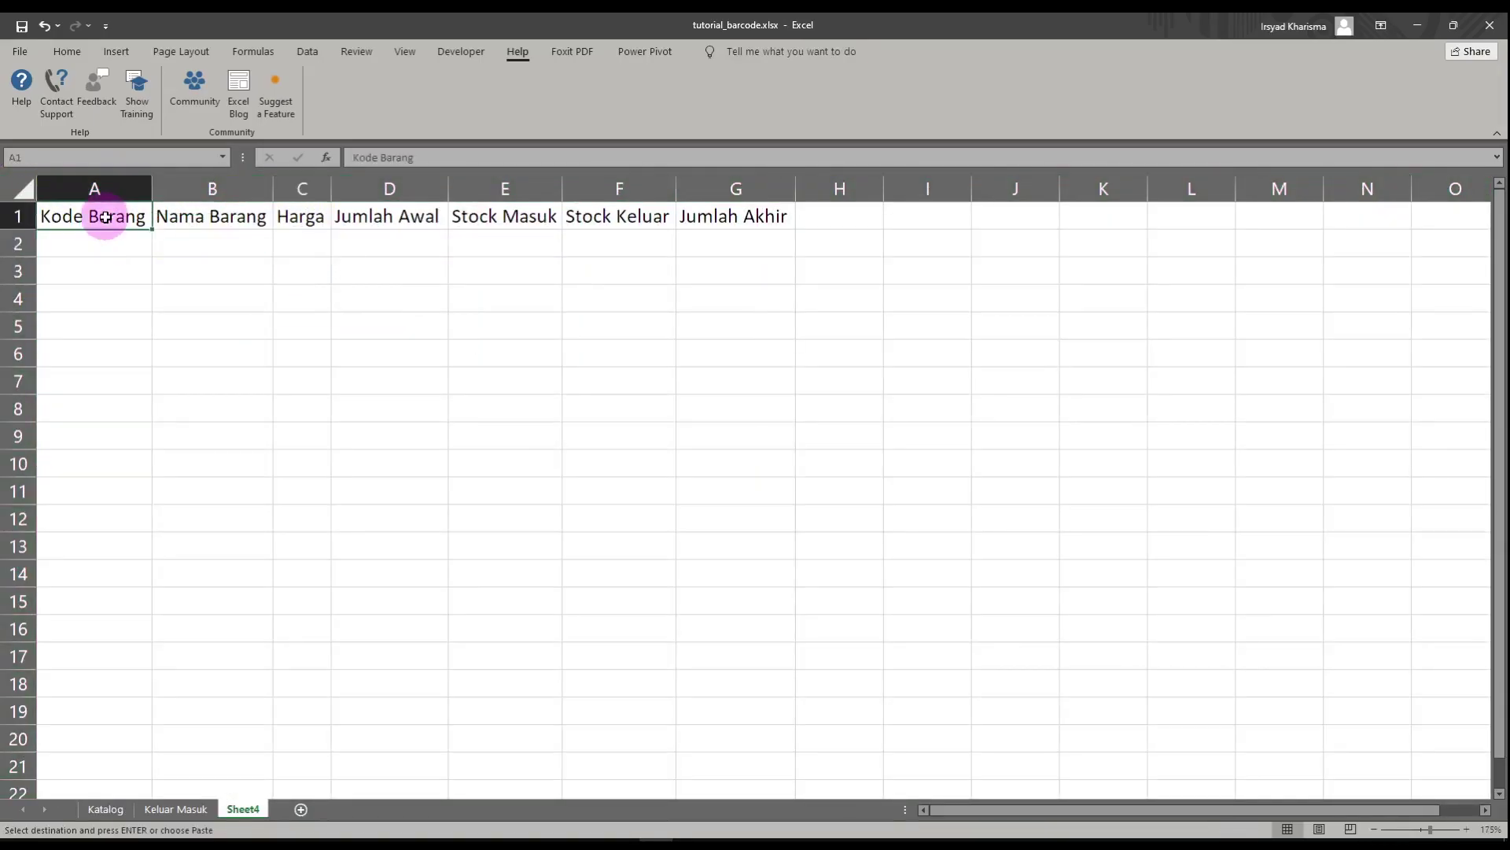
left_click_drag(91, 216, 776, 215)
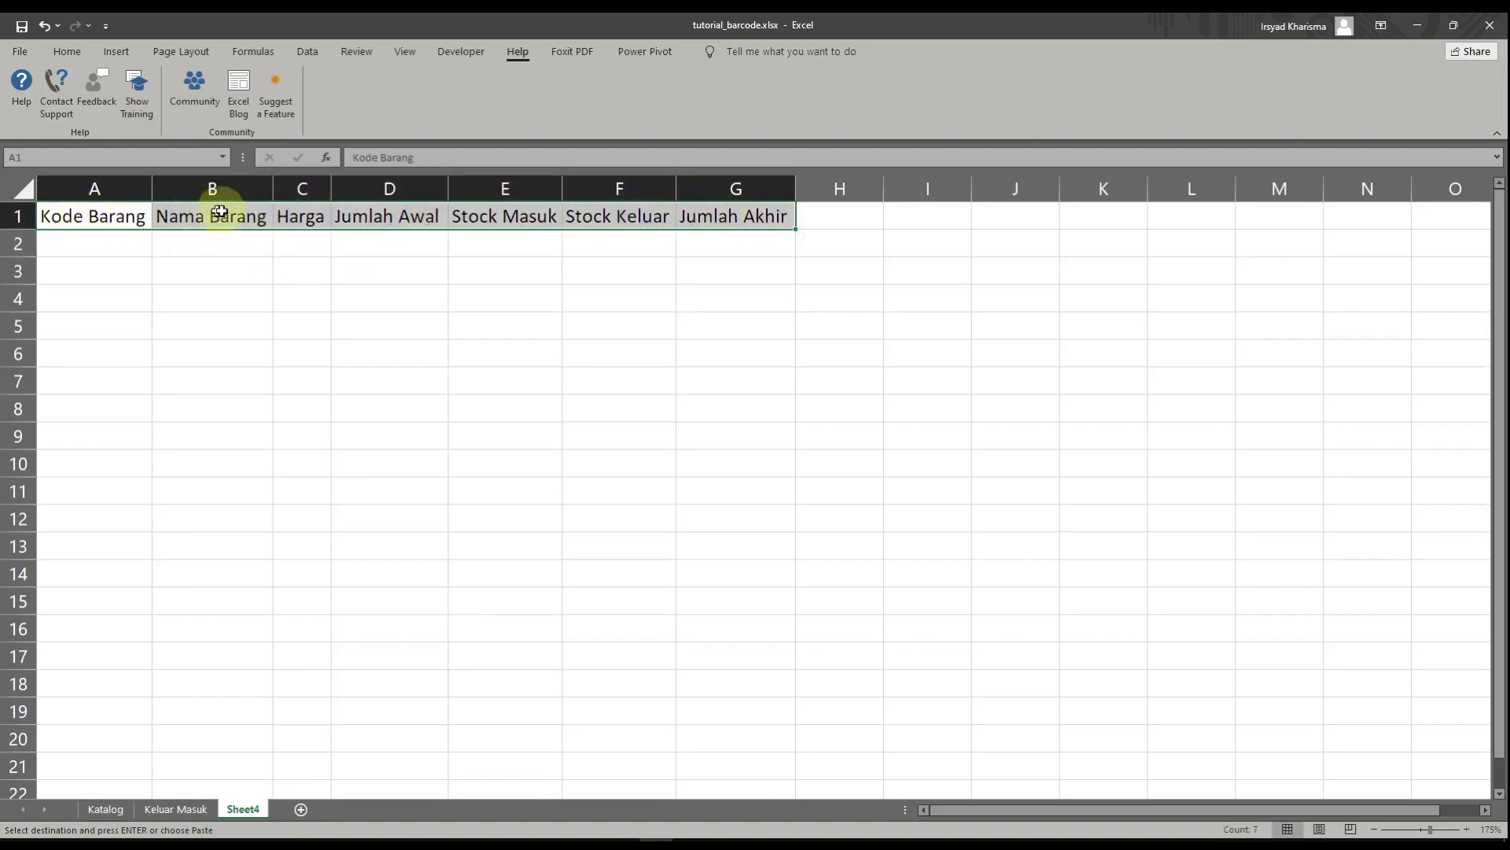
key("ctrl+v")
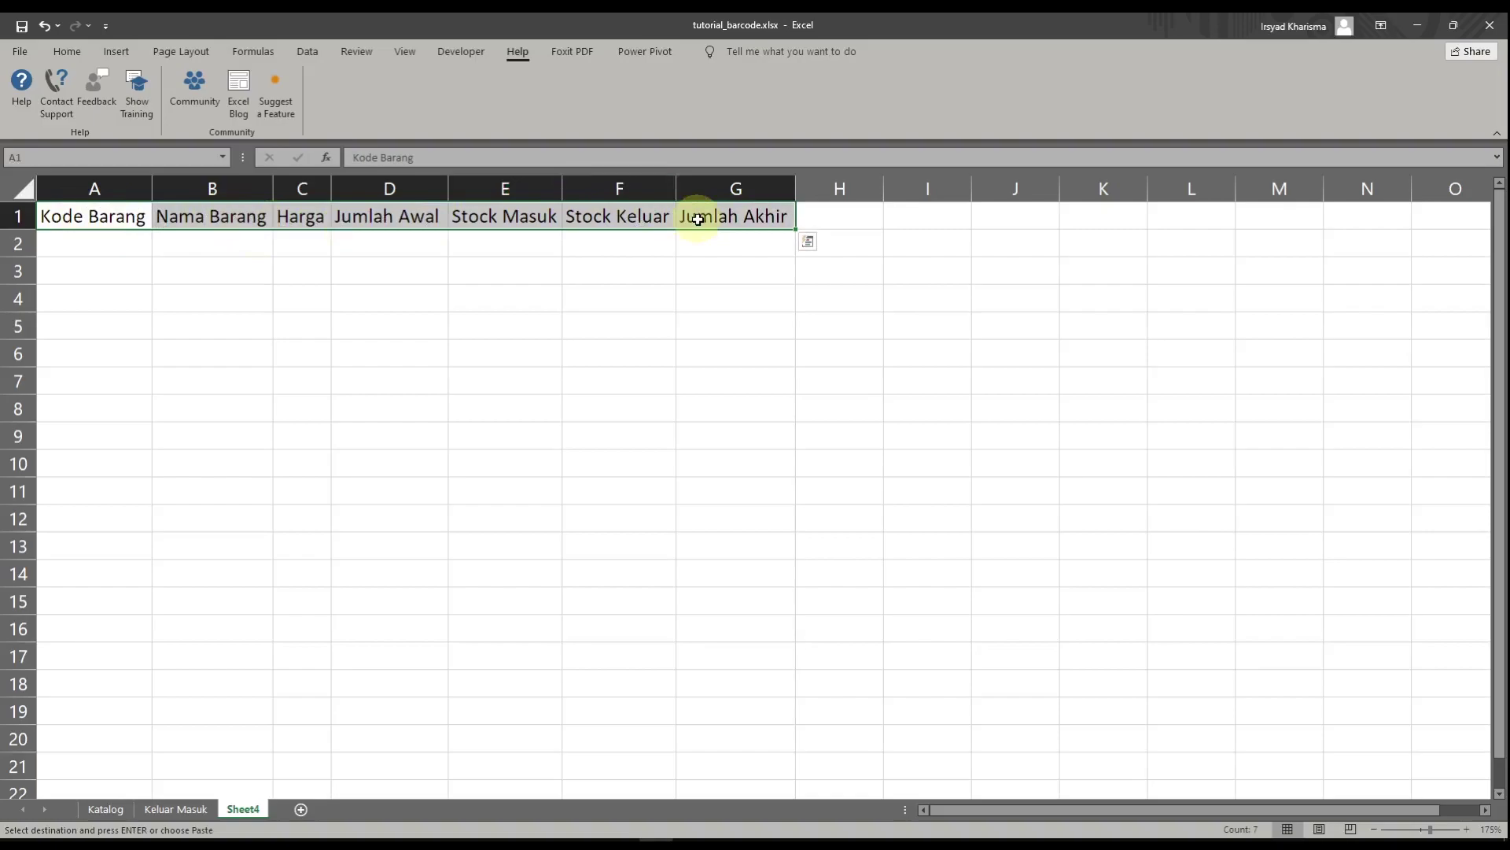
- Convert the A1:G1 header row into a table with 'My table has headers' ticked
left_click(125, 51)
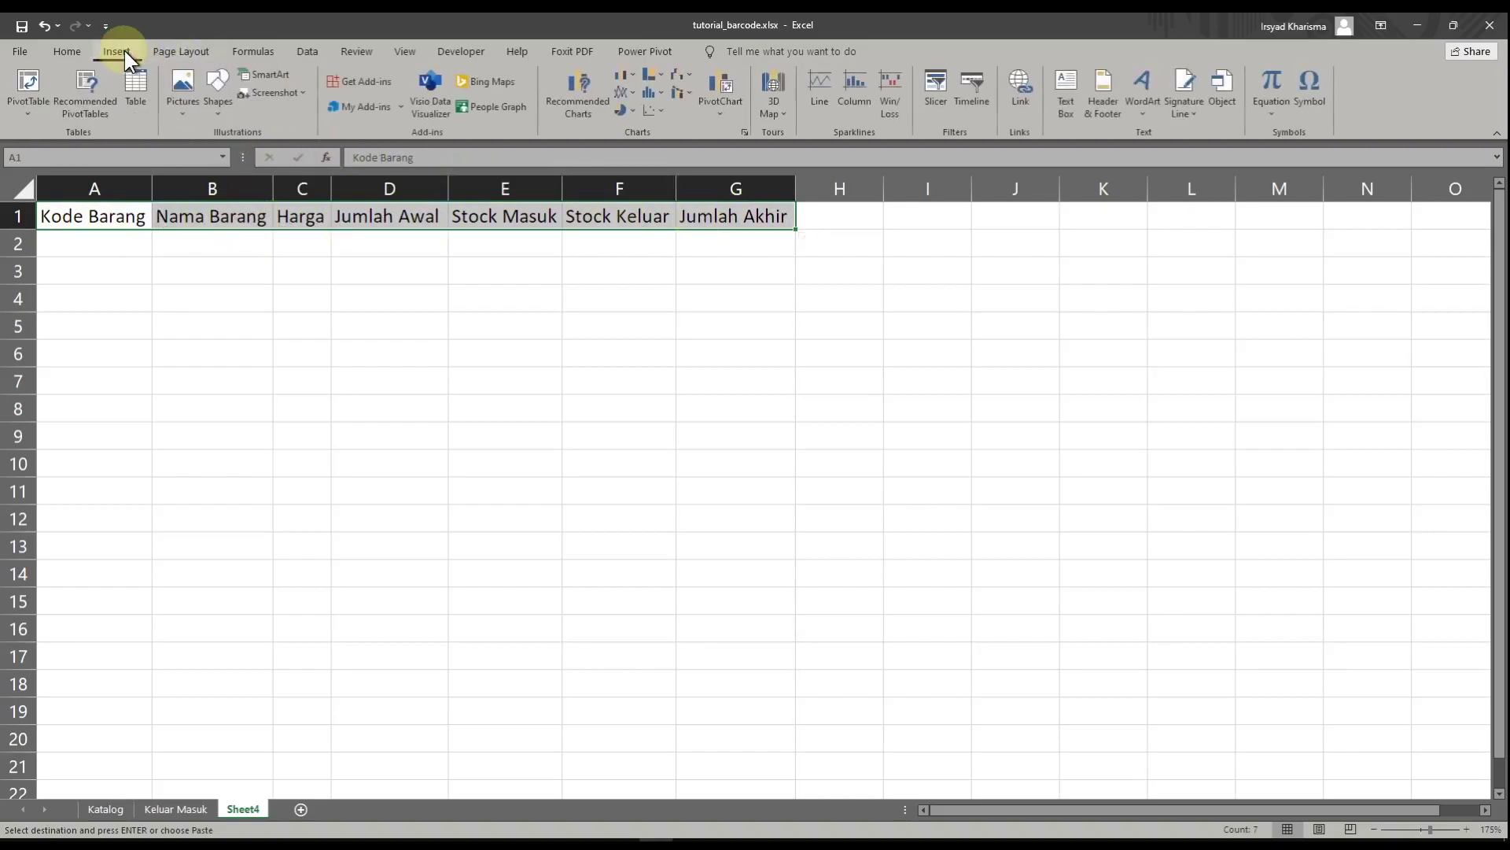
left_click(136, 90)
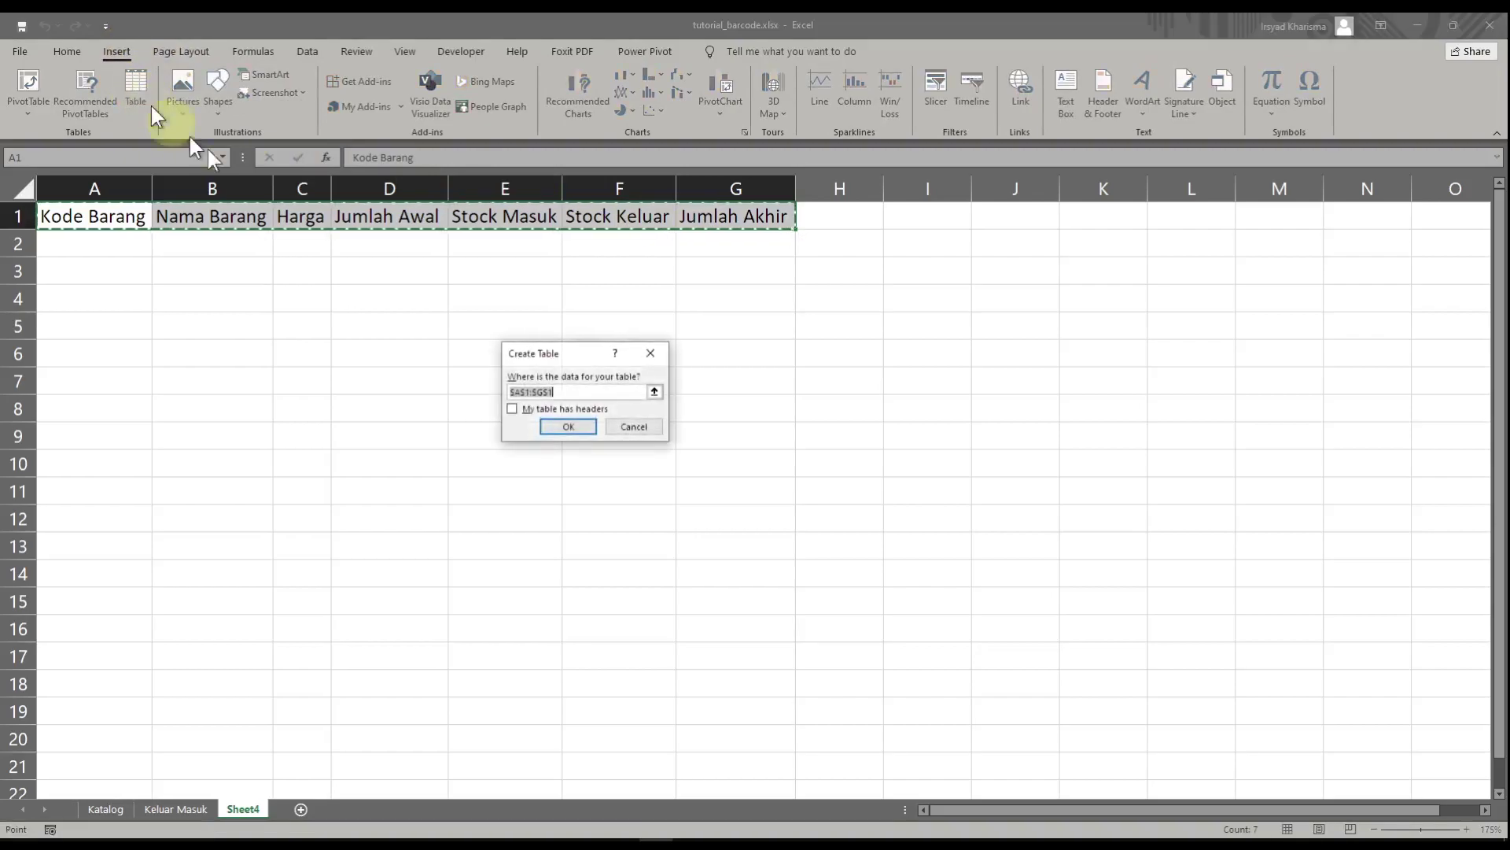
left_click(512, 408)
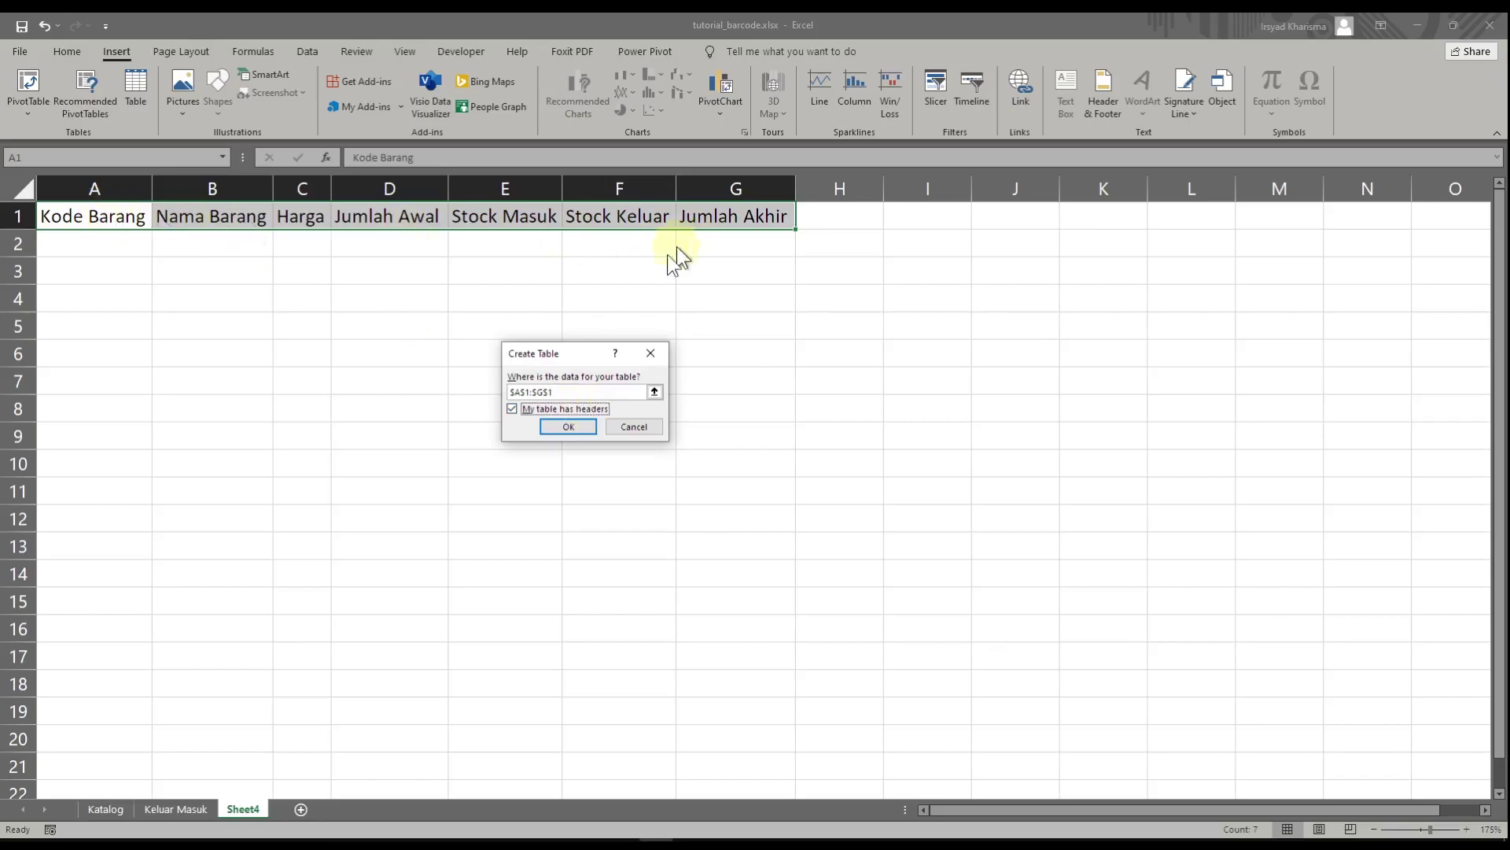
left_click(568, 426)
left_click(418, 380)
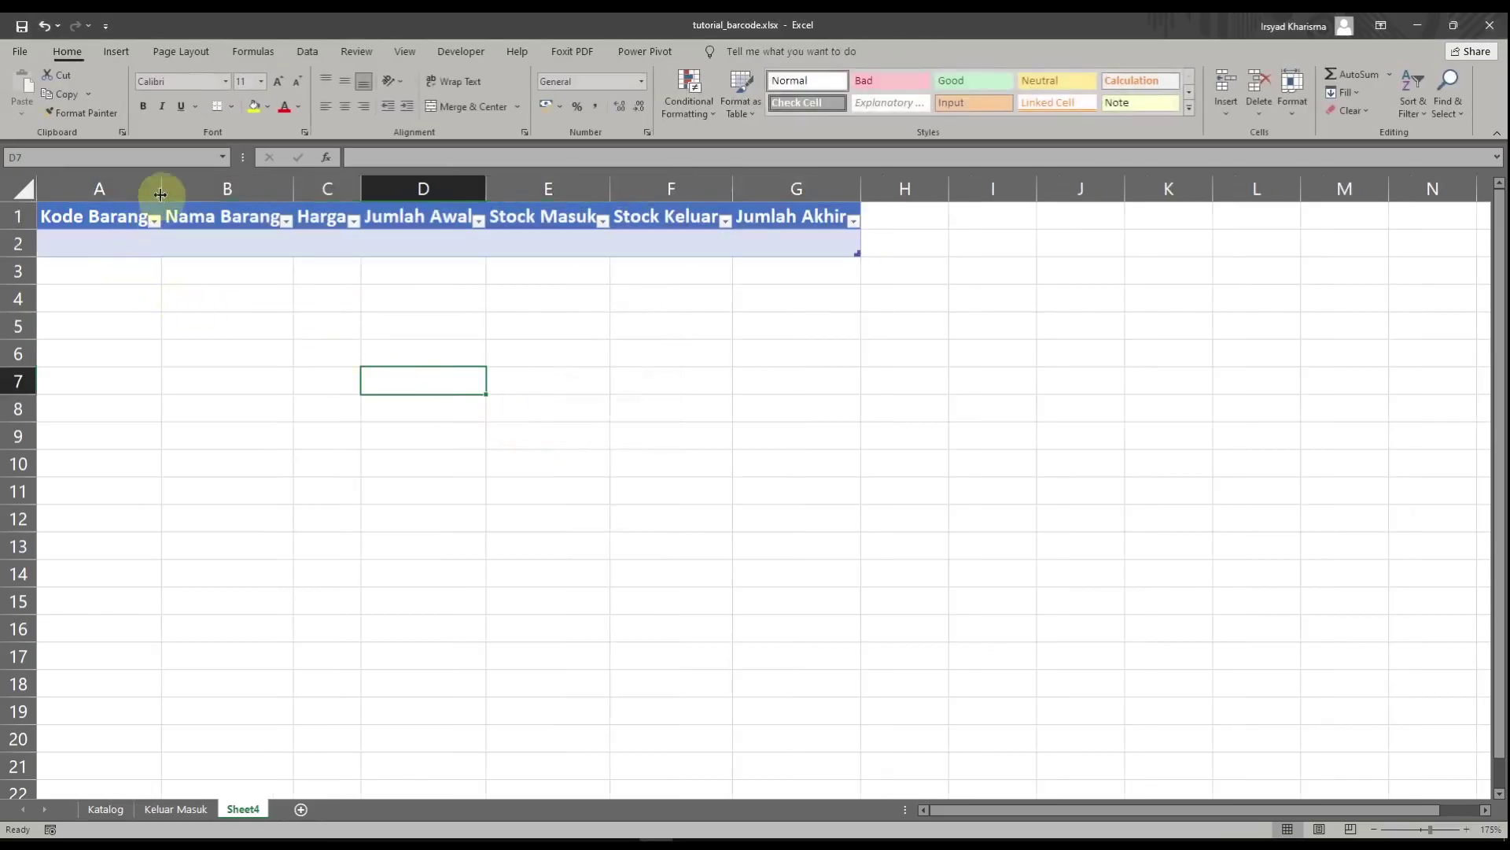
- Autofit all Sheet4 columns to the table contents
left_click(23, 188)
double_click(161, 189)
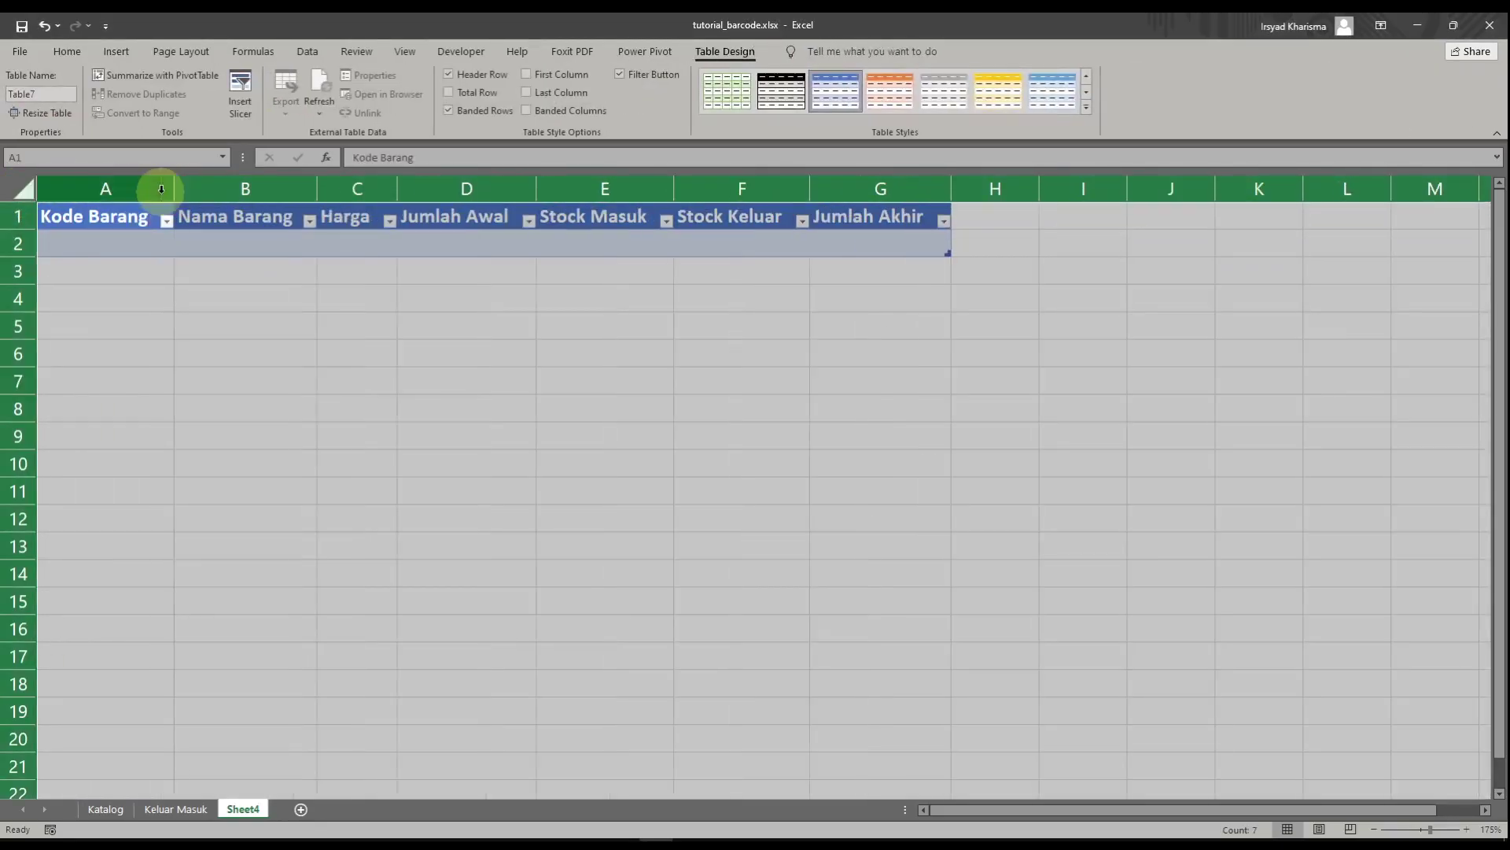
left_click(246, 353)
- Compare against the Katalog sheet, then select the new table's Kode Barang header A1
left_click(105, 809)
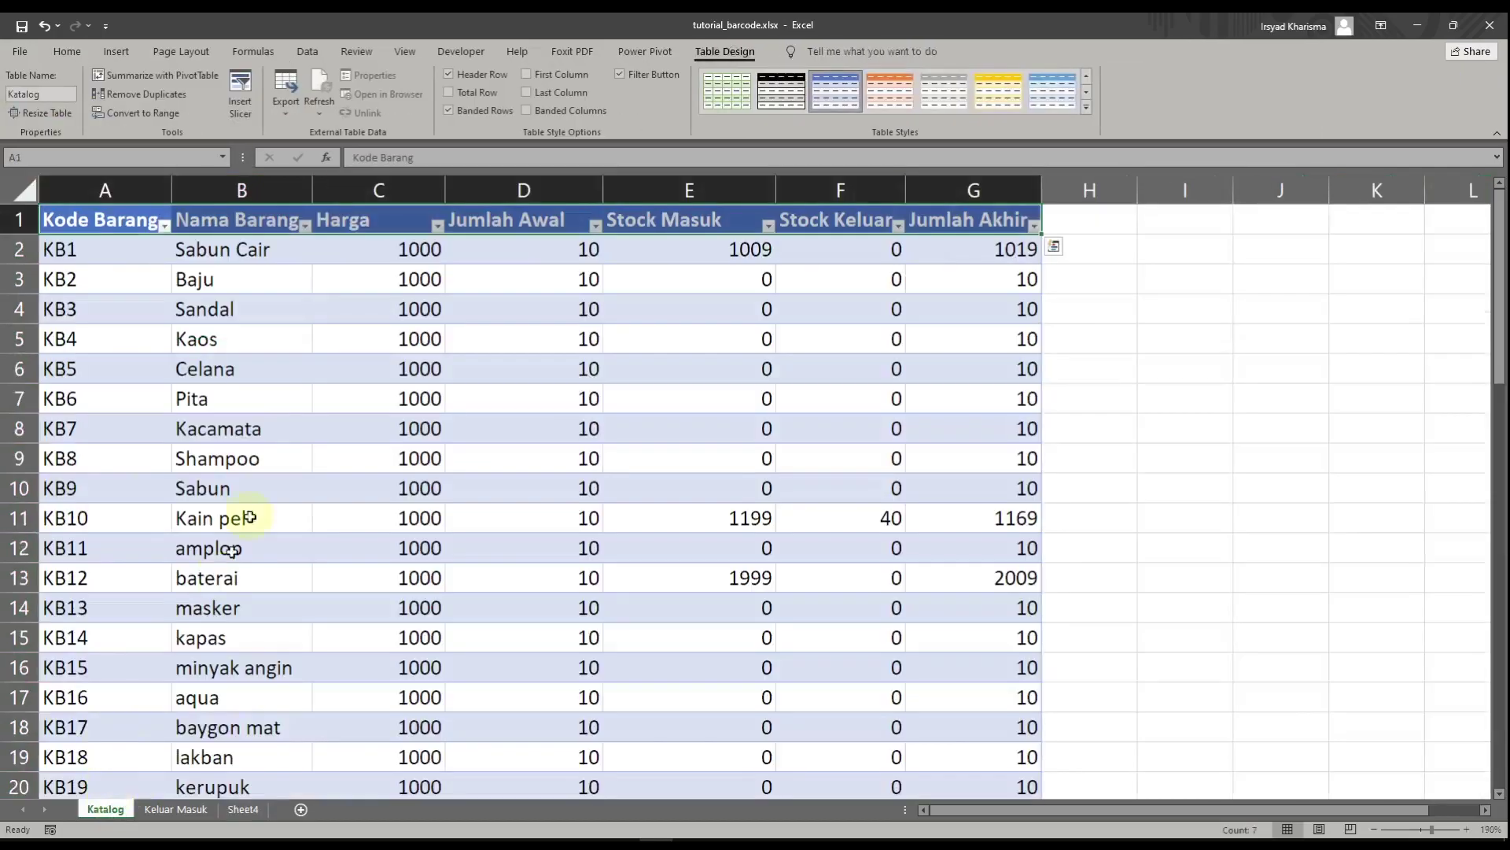
left_click(235, 810)
left_click(110, 248)
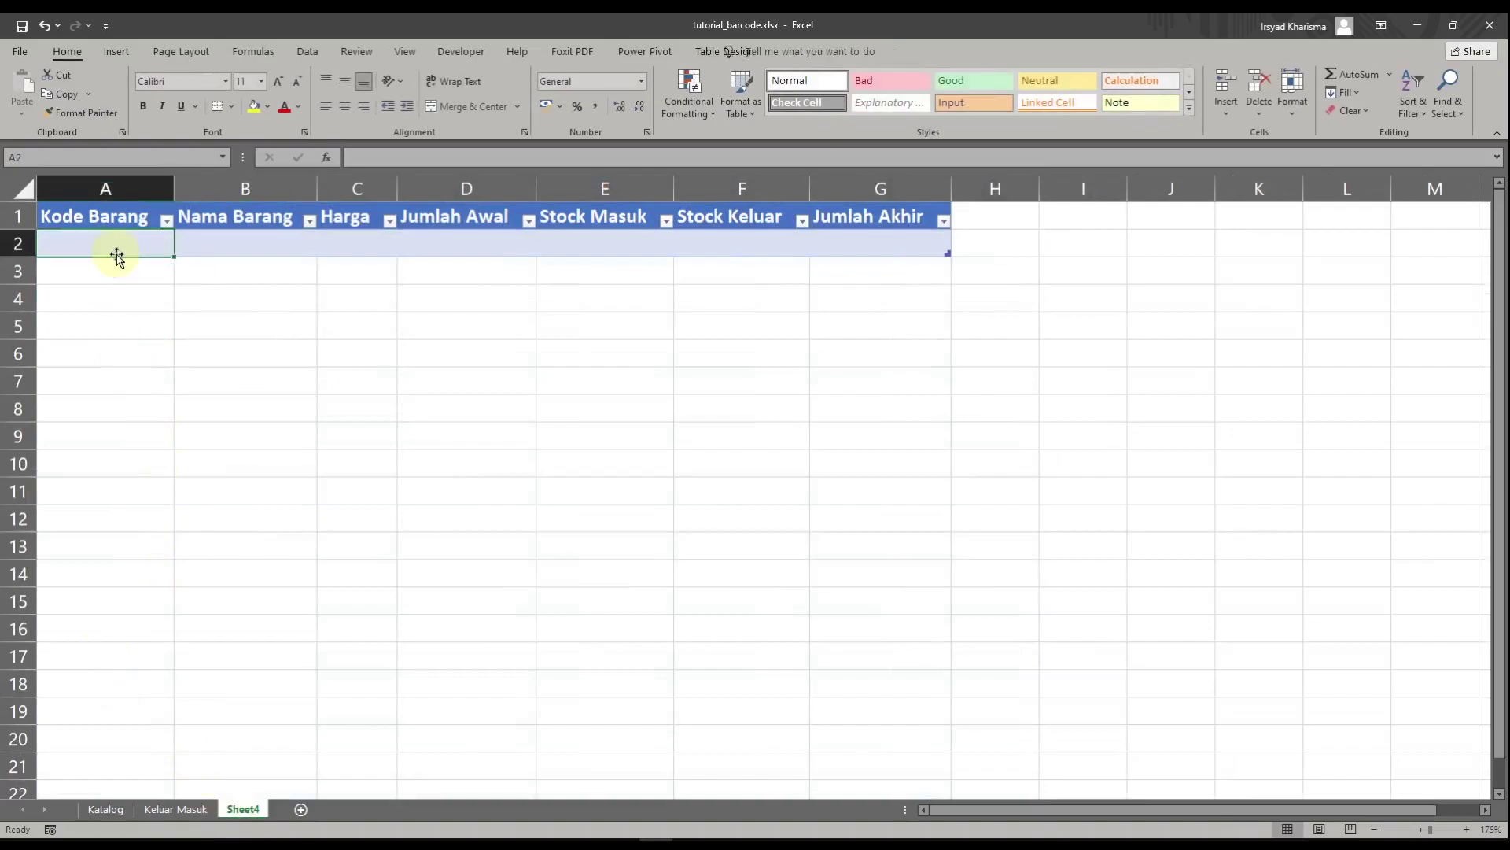
left_click(122, 354)
left_click(106, 221)
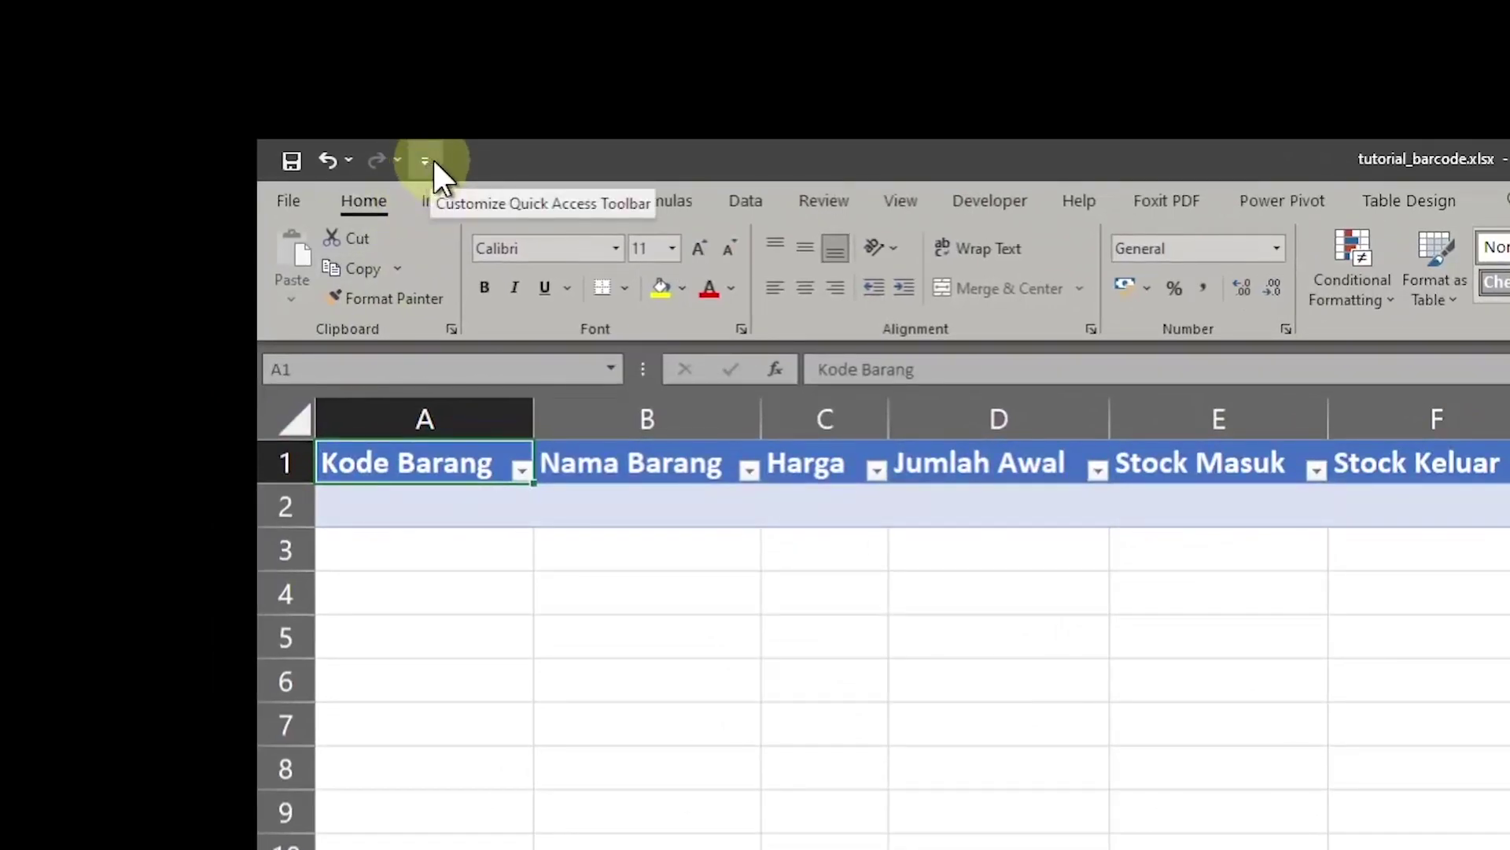
- Add Form... from 'Commands Not in the Ribbon' to the Quick Access Toolbar
left_click(426, 161)
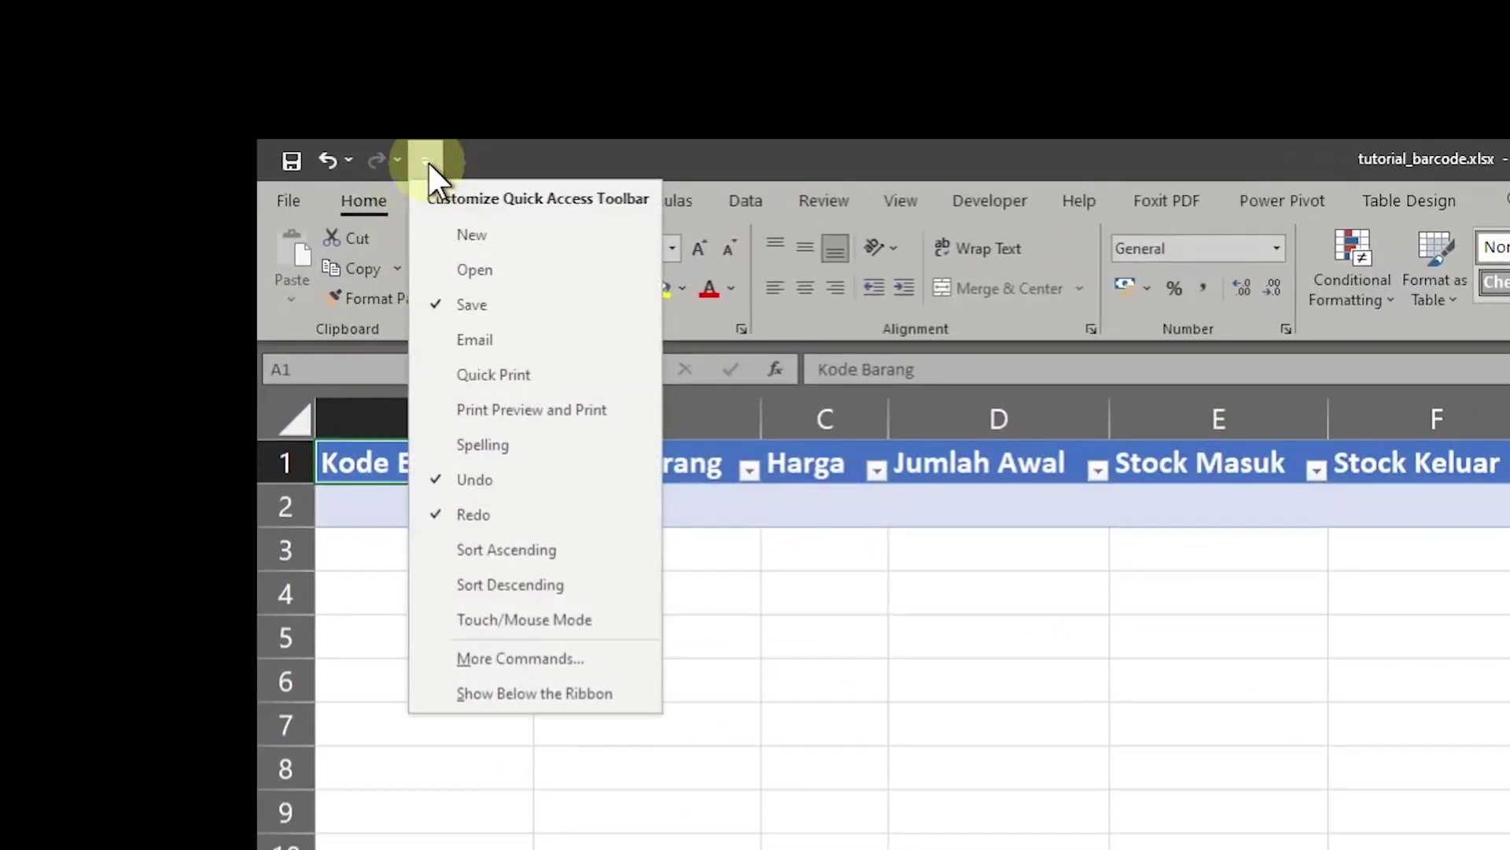
left_click(568, 658)
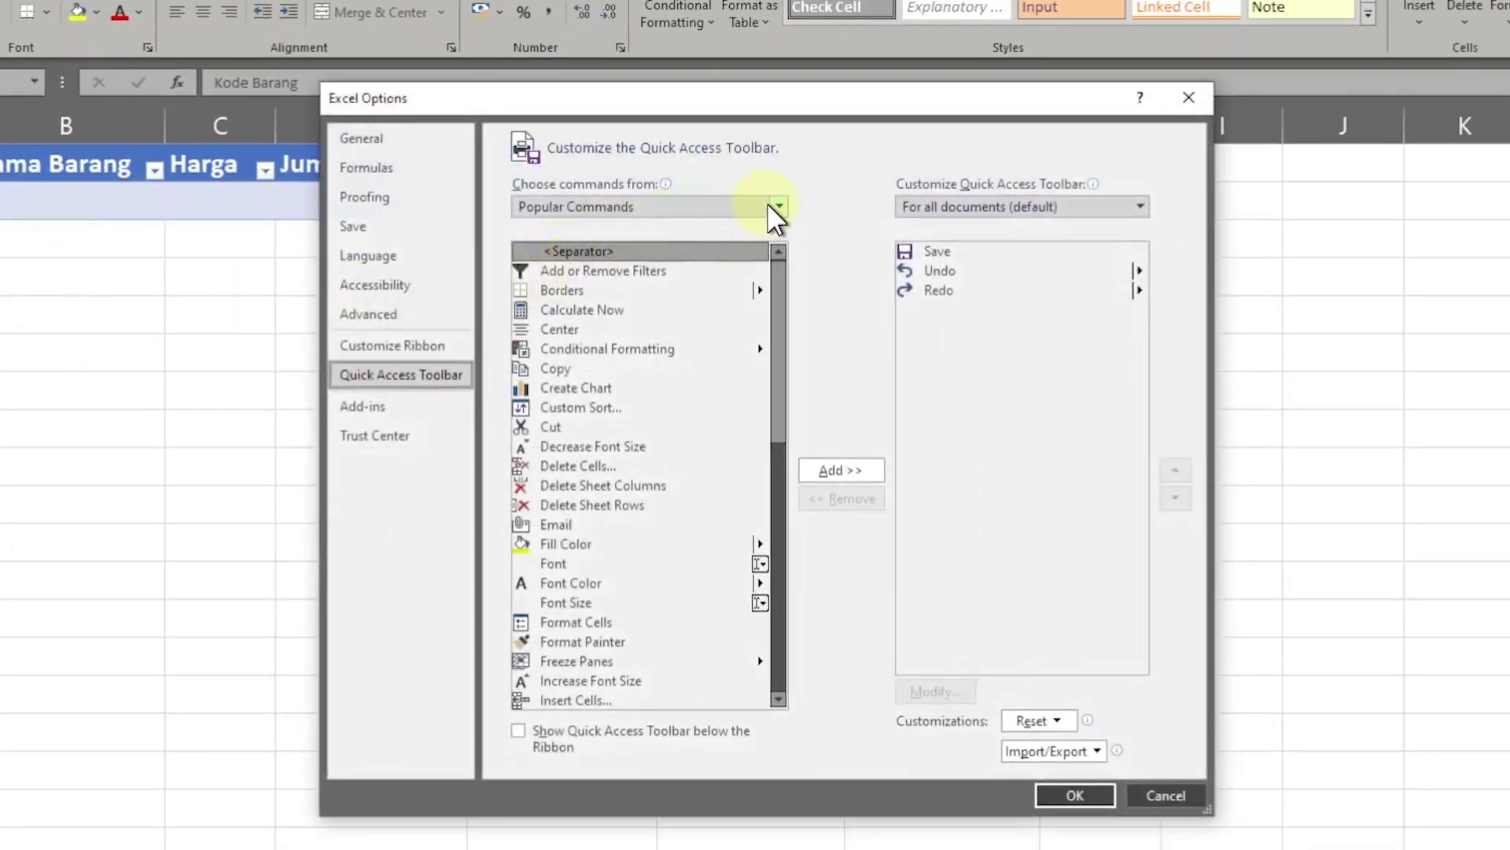
left_click(742, 207)
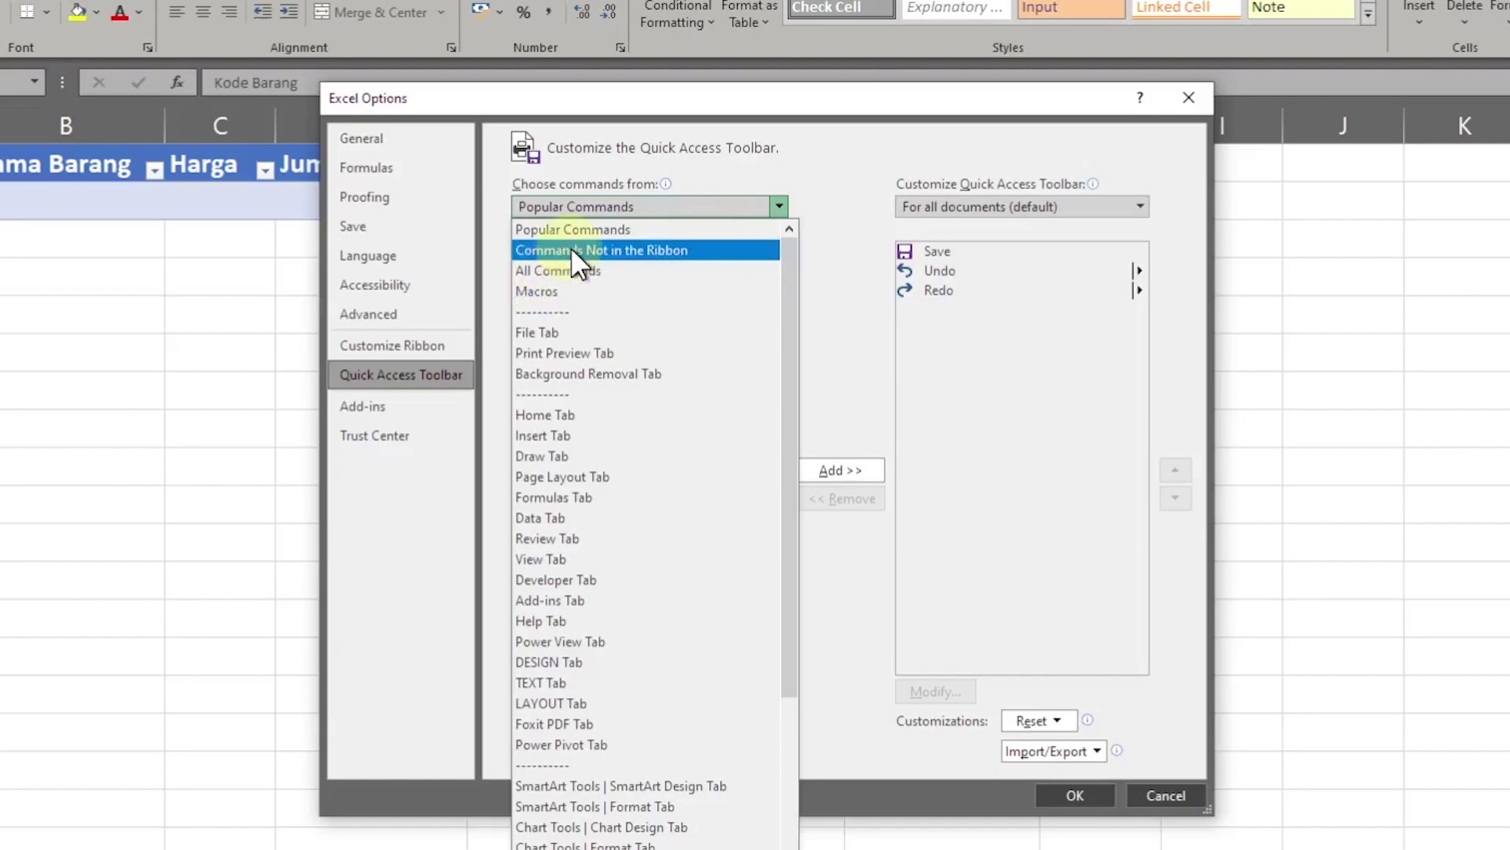
left_click(699, 252)
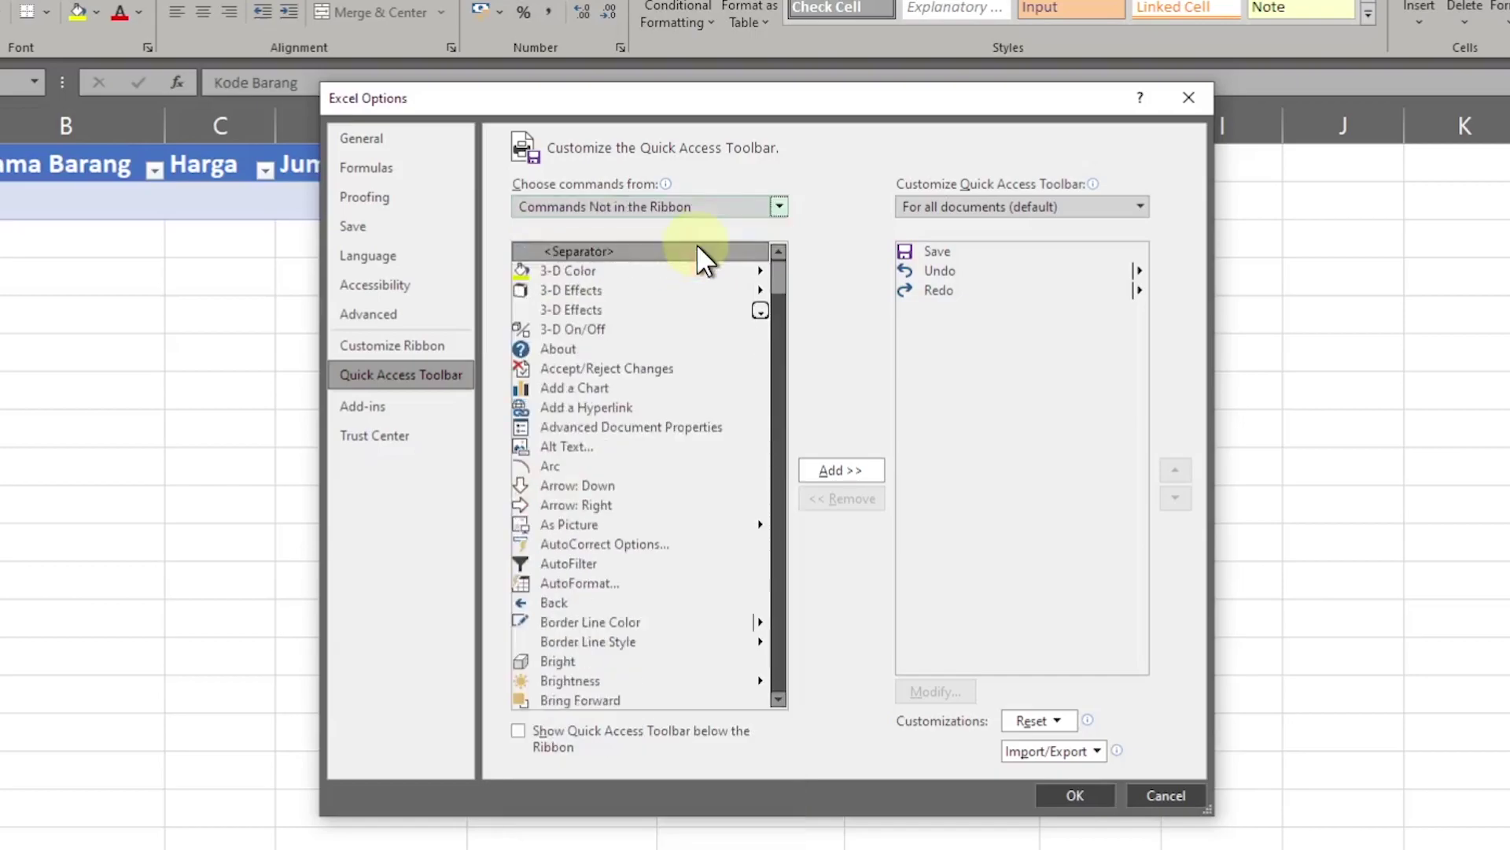
left_click_drag(772, 296, 772, 397)
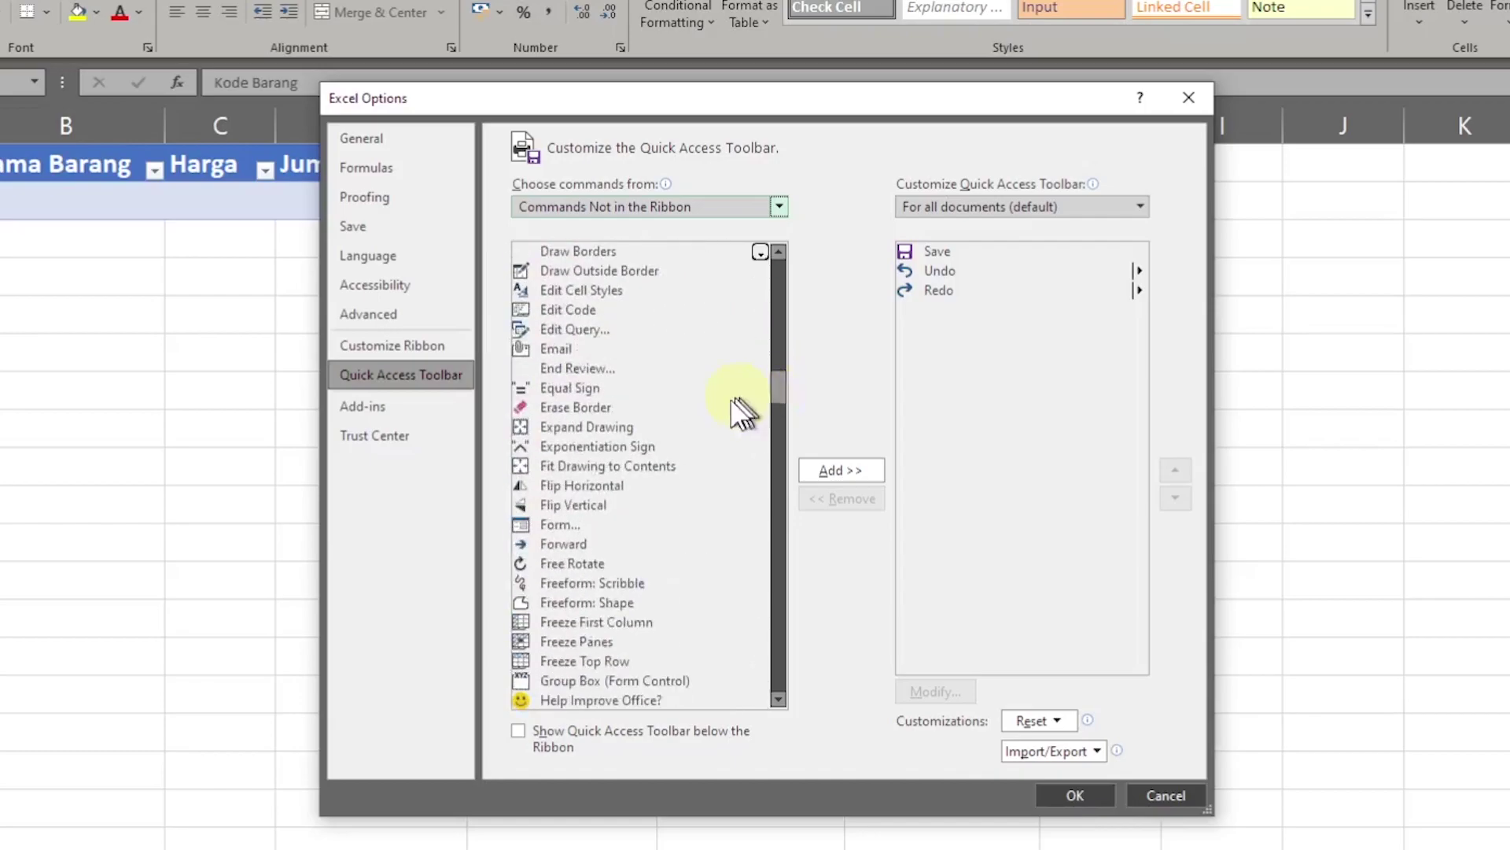
left_click(560, 524)
left_click(842, 472)
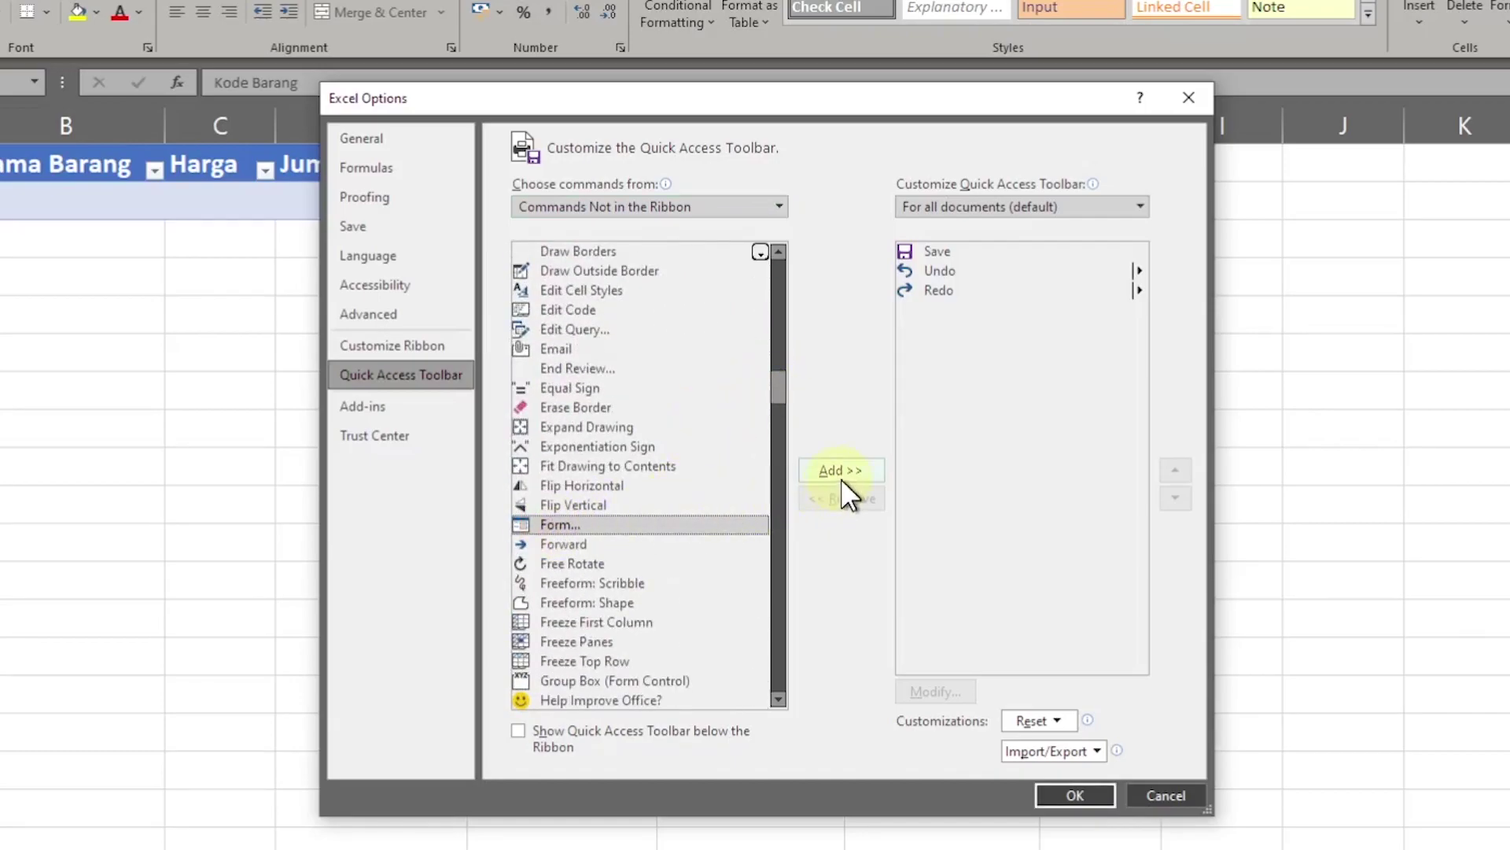
left_click(1074, 793)
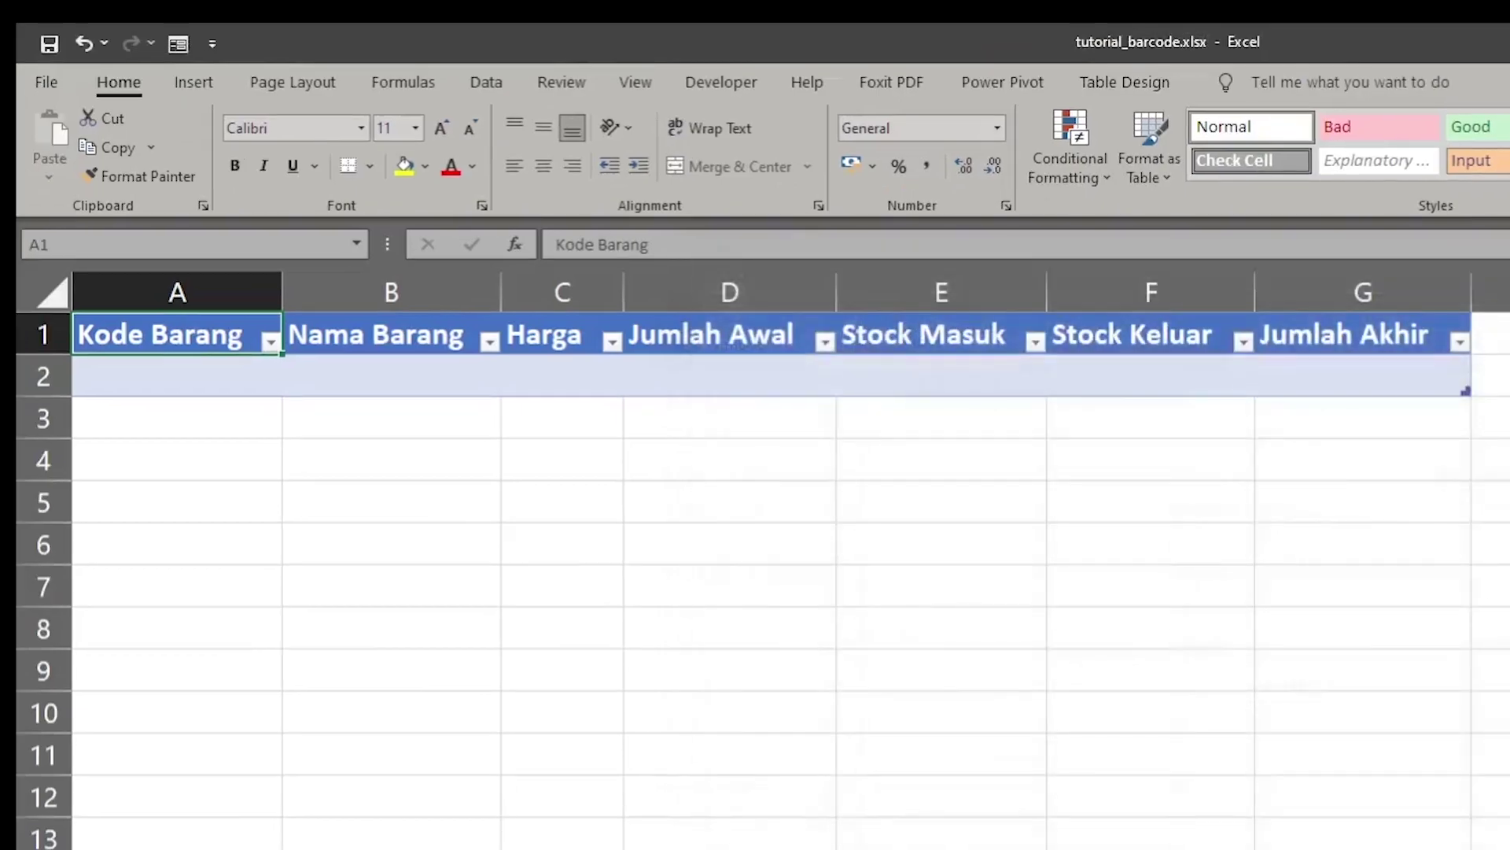
- Open the table's data form, inspect the Kode Barang to Jumlah Akhir fields, then close it
left_click(176, 42)
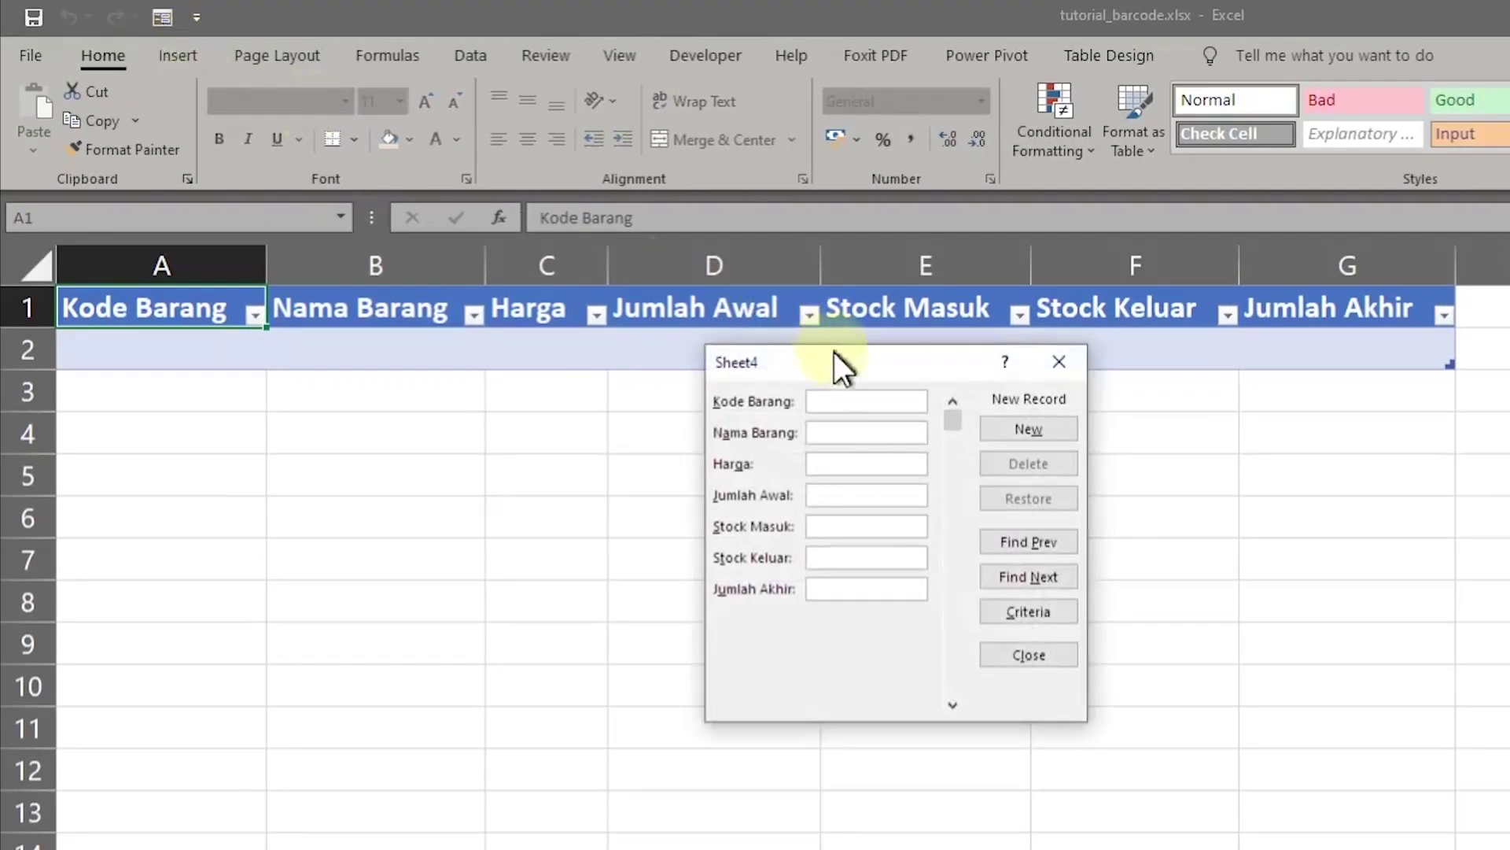
left_click_drag(834, 361, 788, 557)
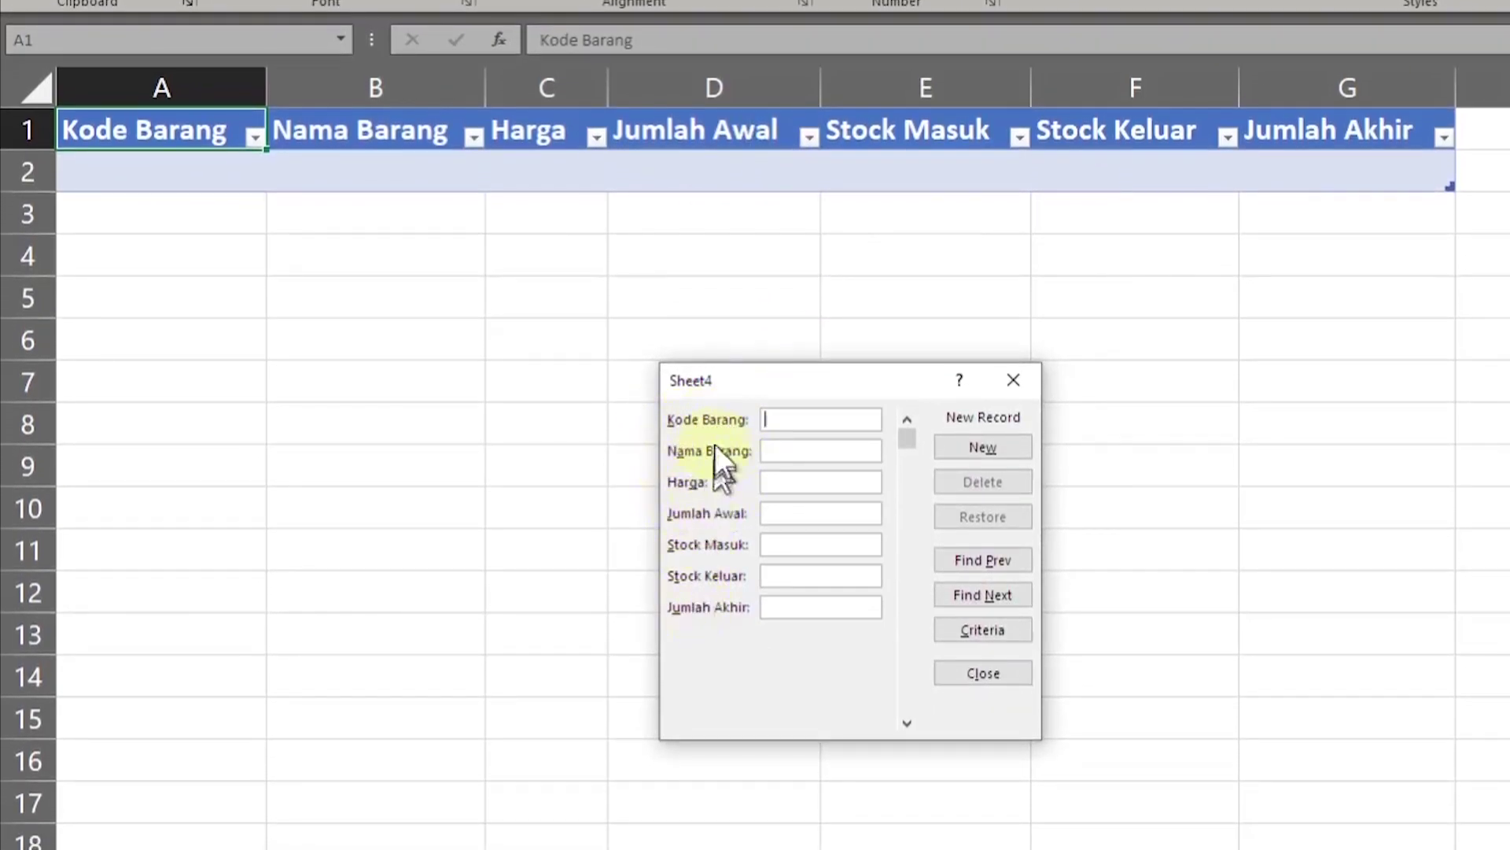
left_click(807, 423)
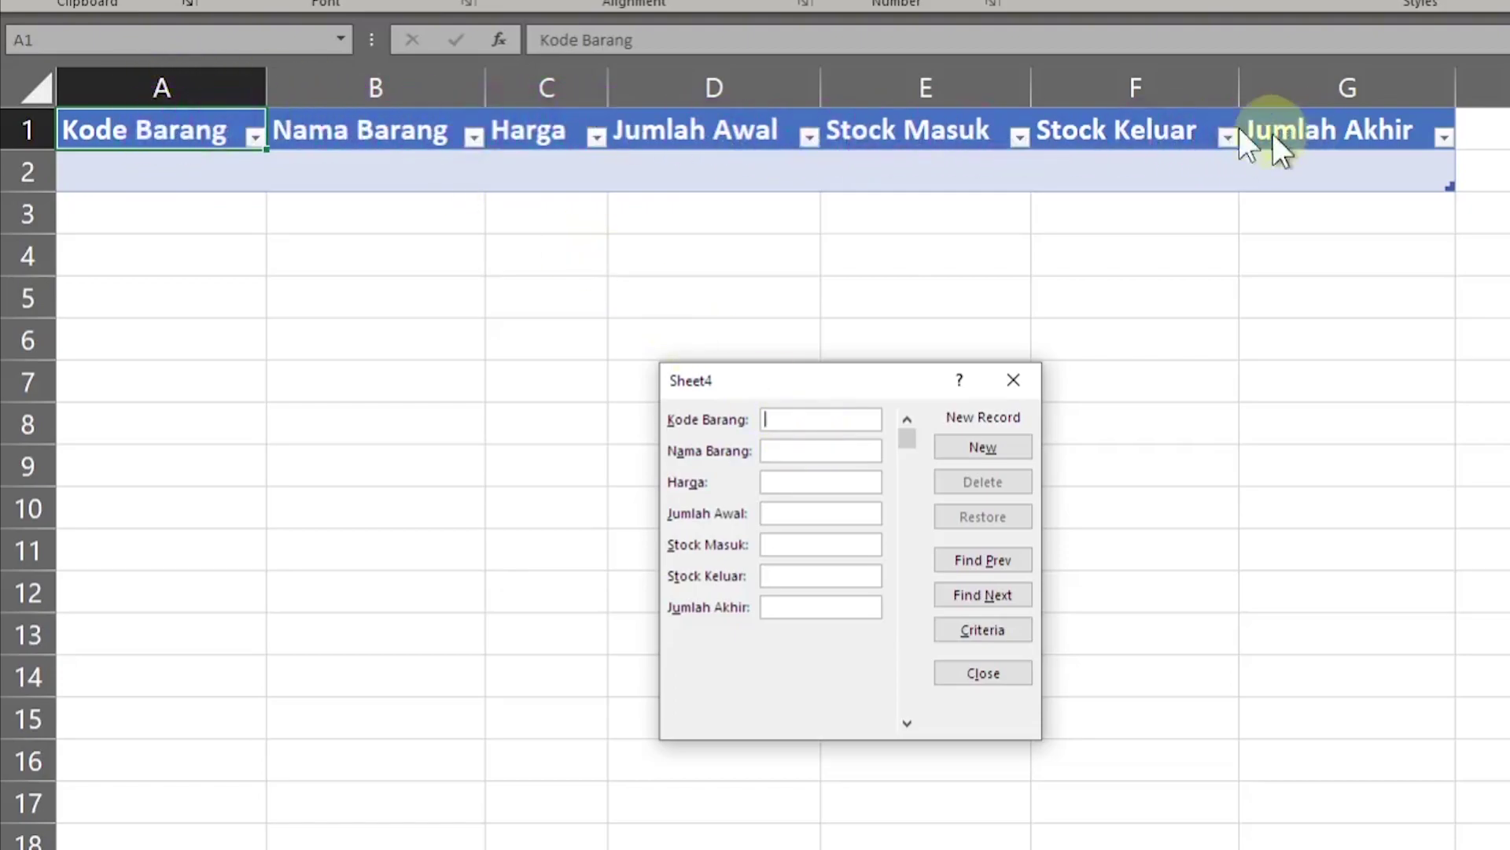
left_click(790, 604)
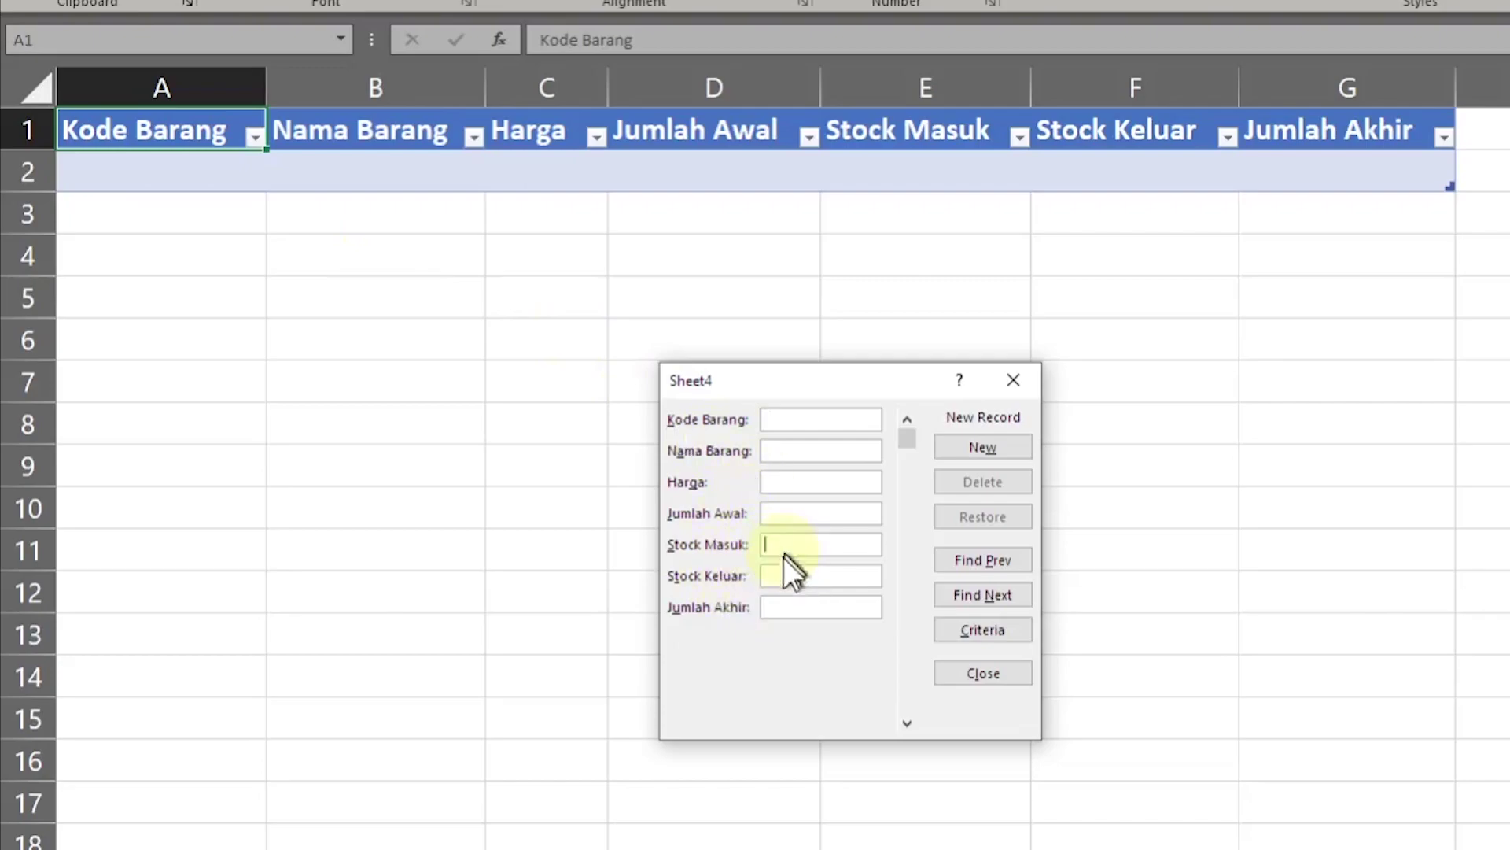
left_click(777, 574)
left_click(999, 675)
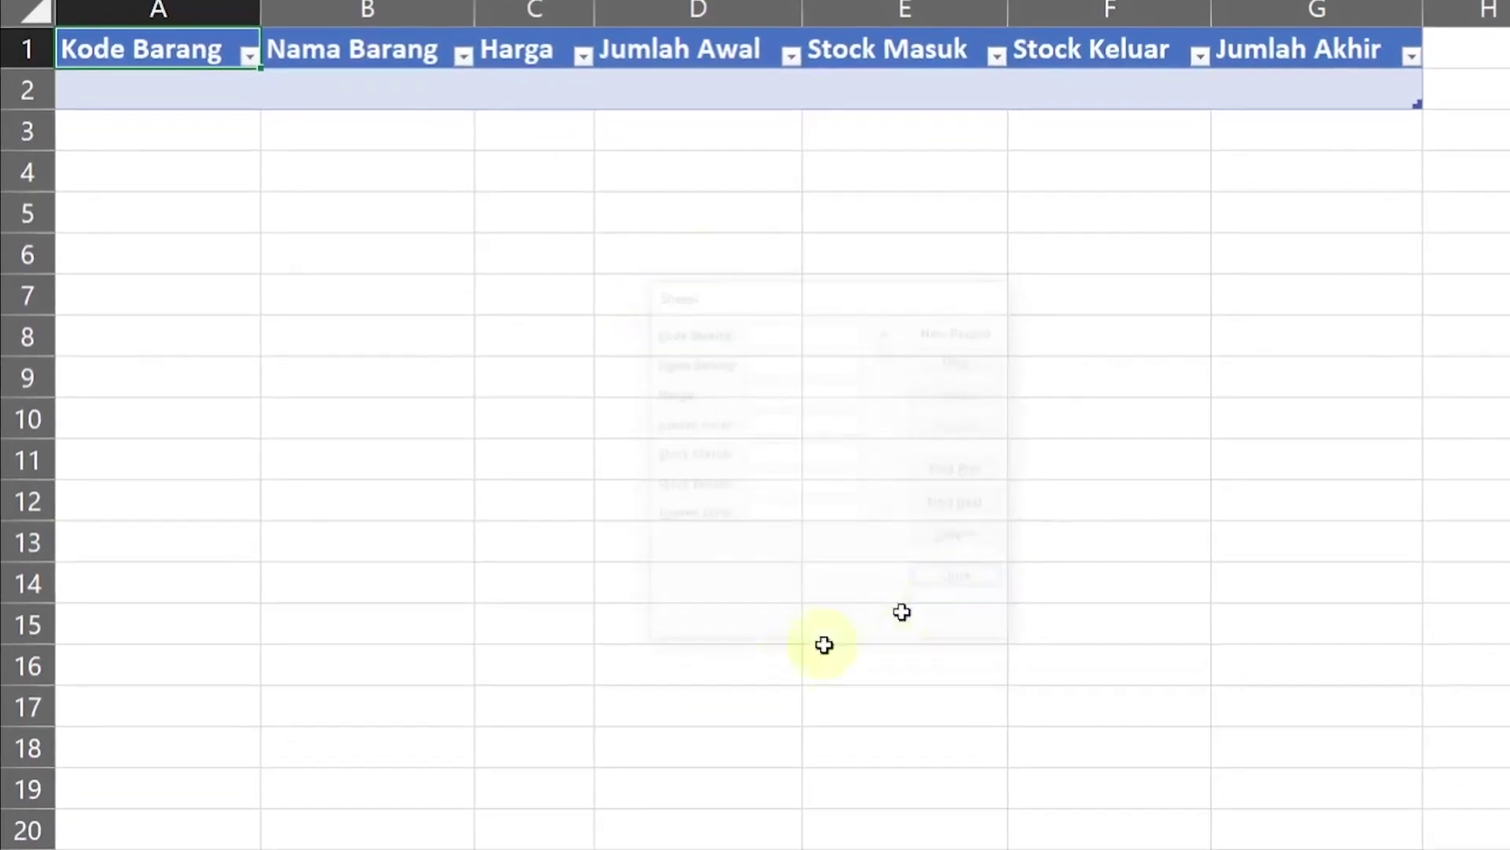
right_click(351, 792)
- Rename the Sheet4 tab to FORM BARANG
left_click(432, 544)
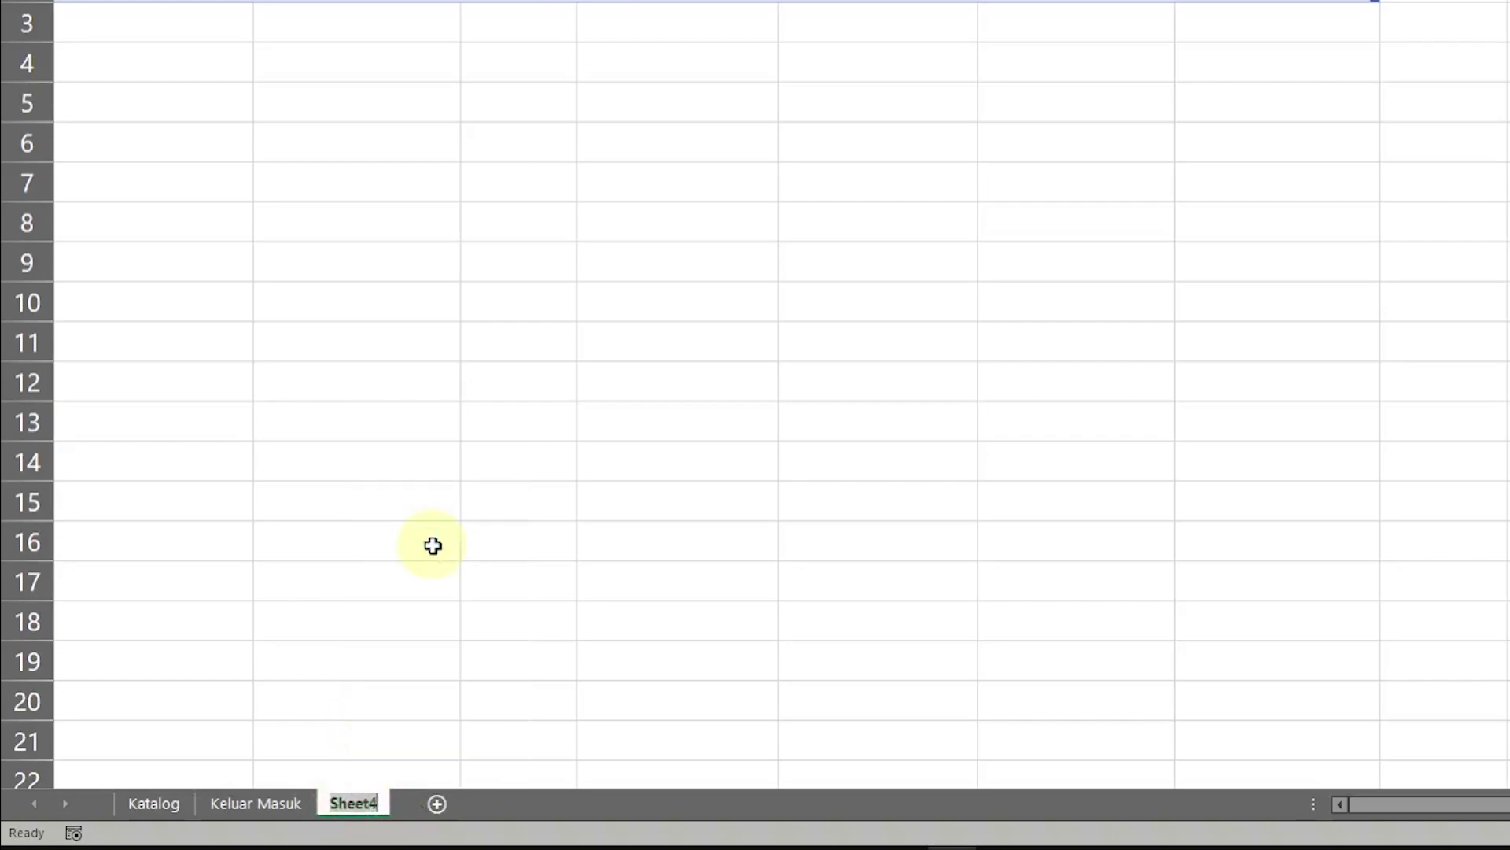
type("FORM")
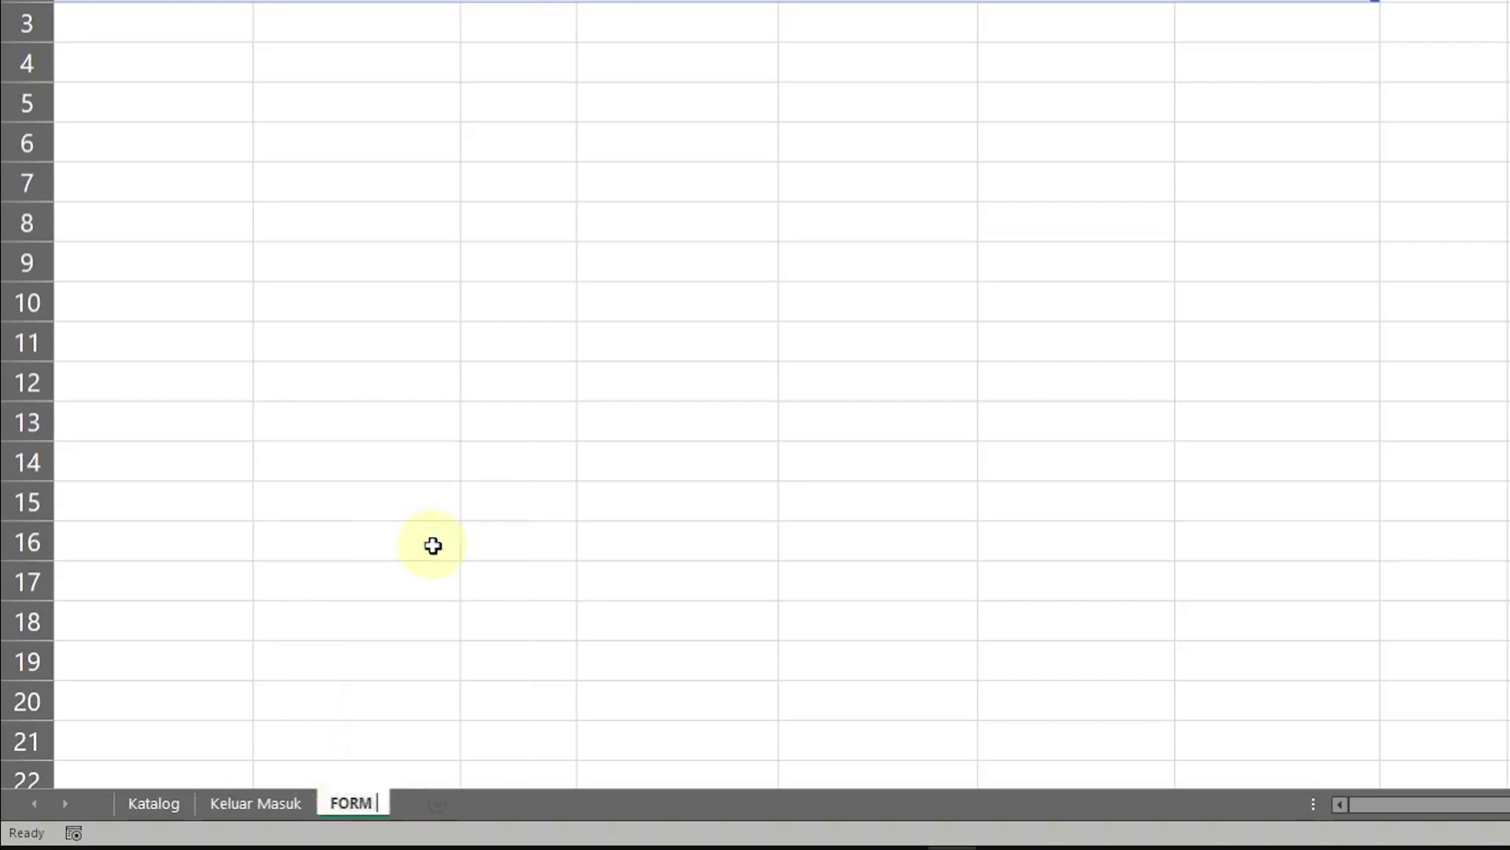
type(" BARANG")
key("Return")
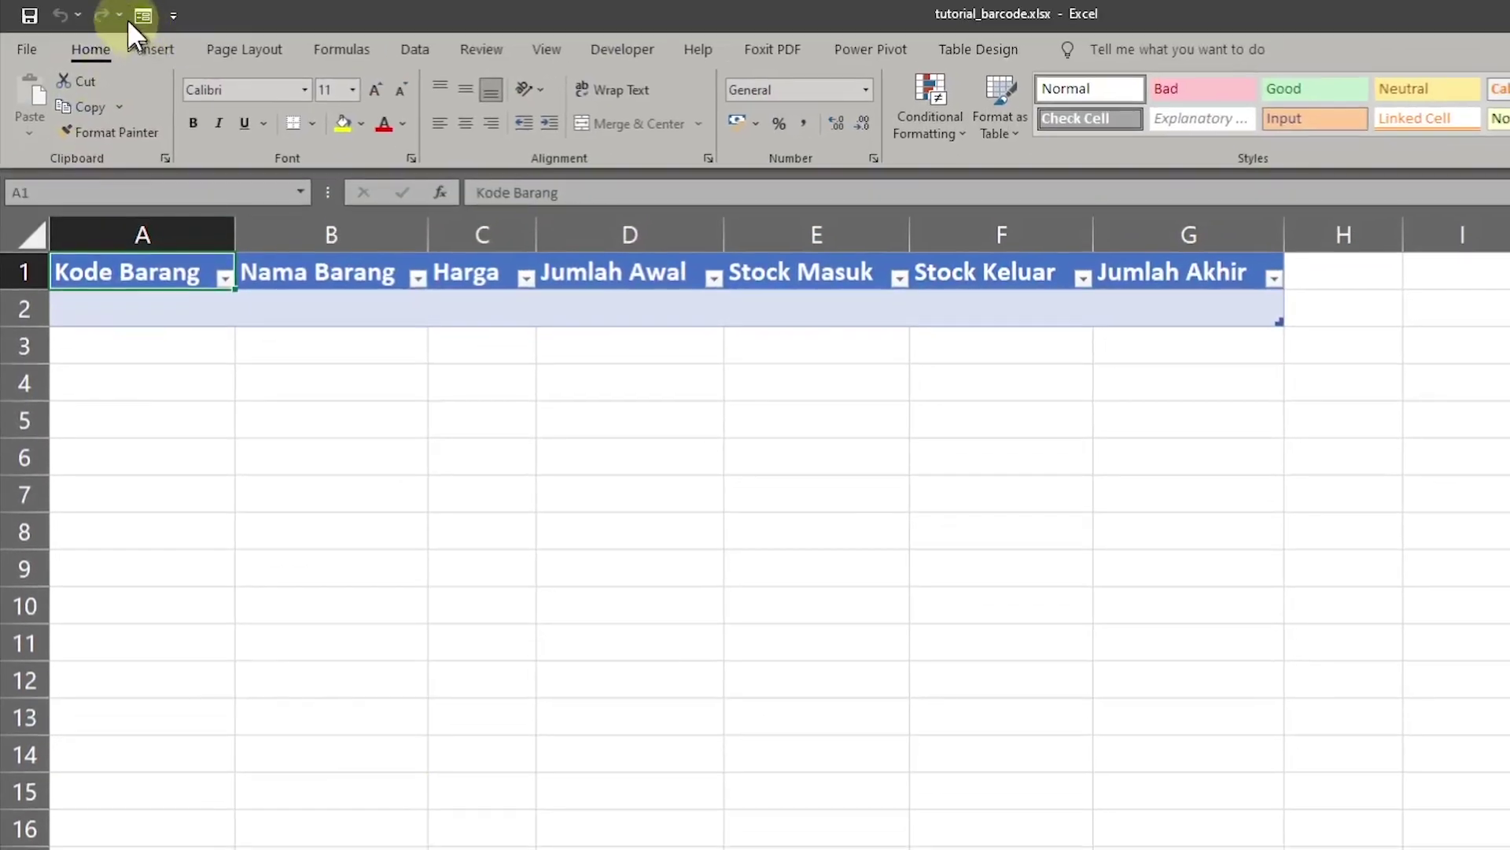
- Add record KB1 Kain Pel through the FORM BARANG data form
left_click(142, 17)
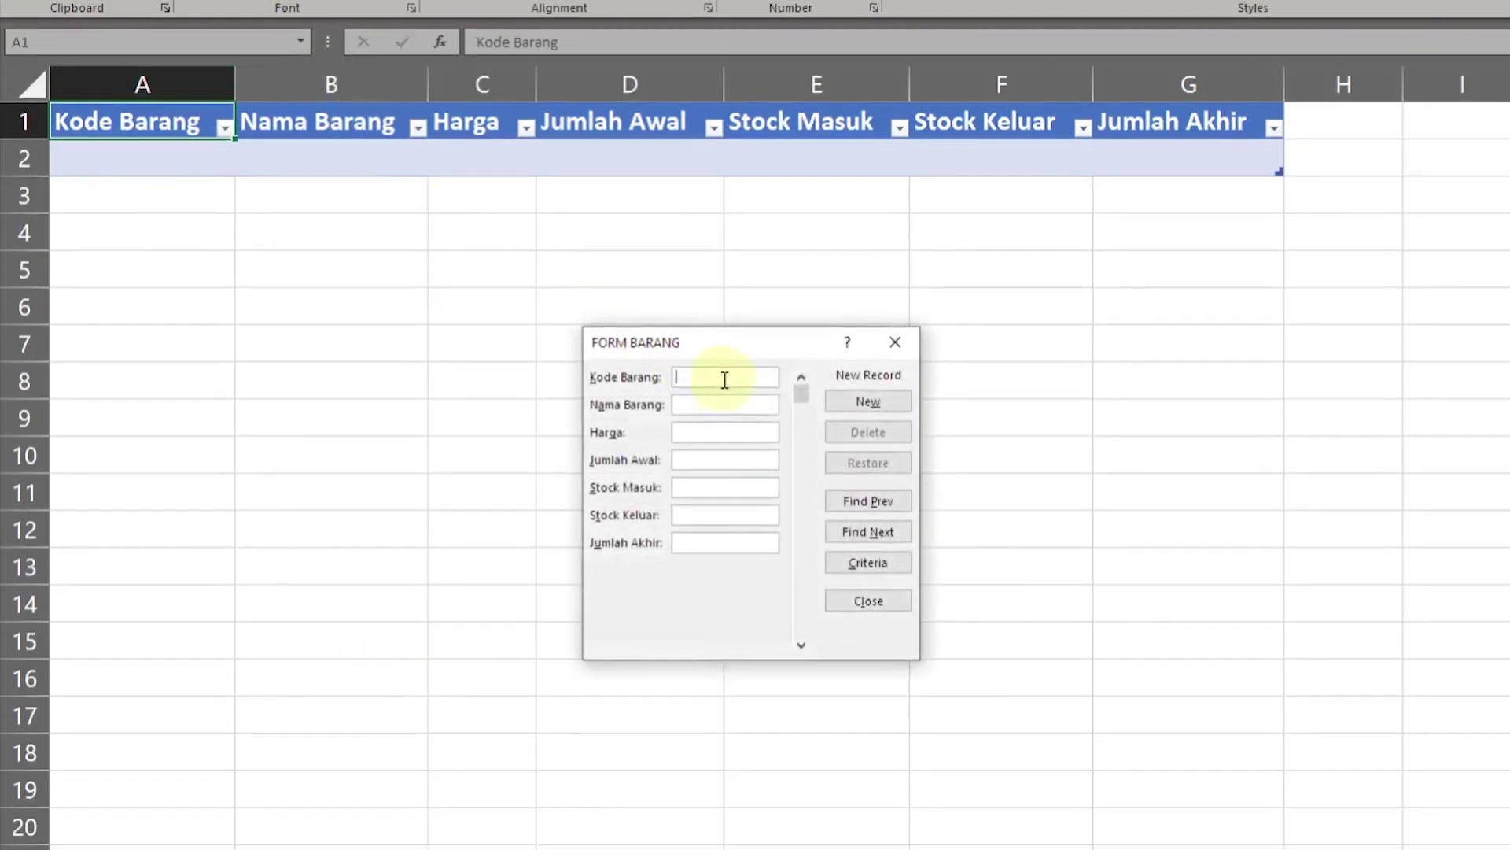
type("KB1")
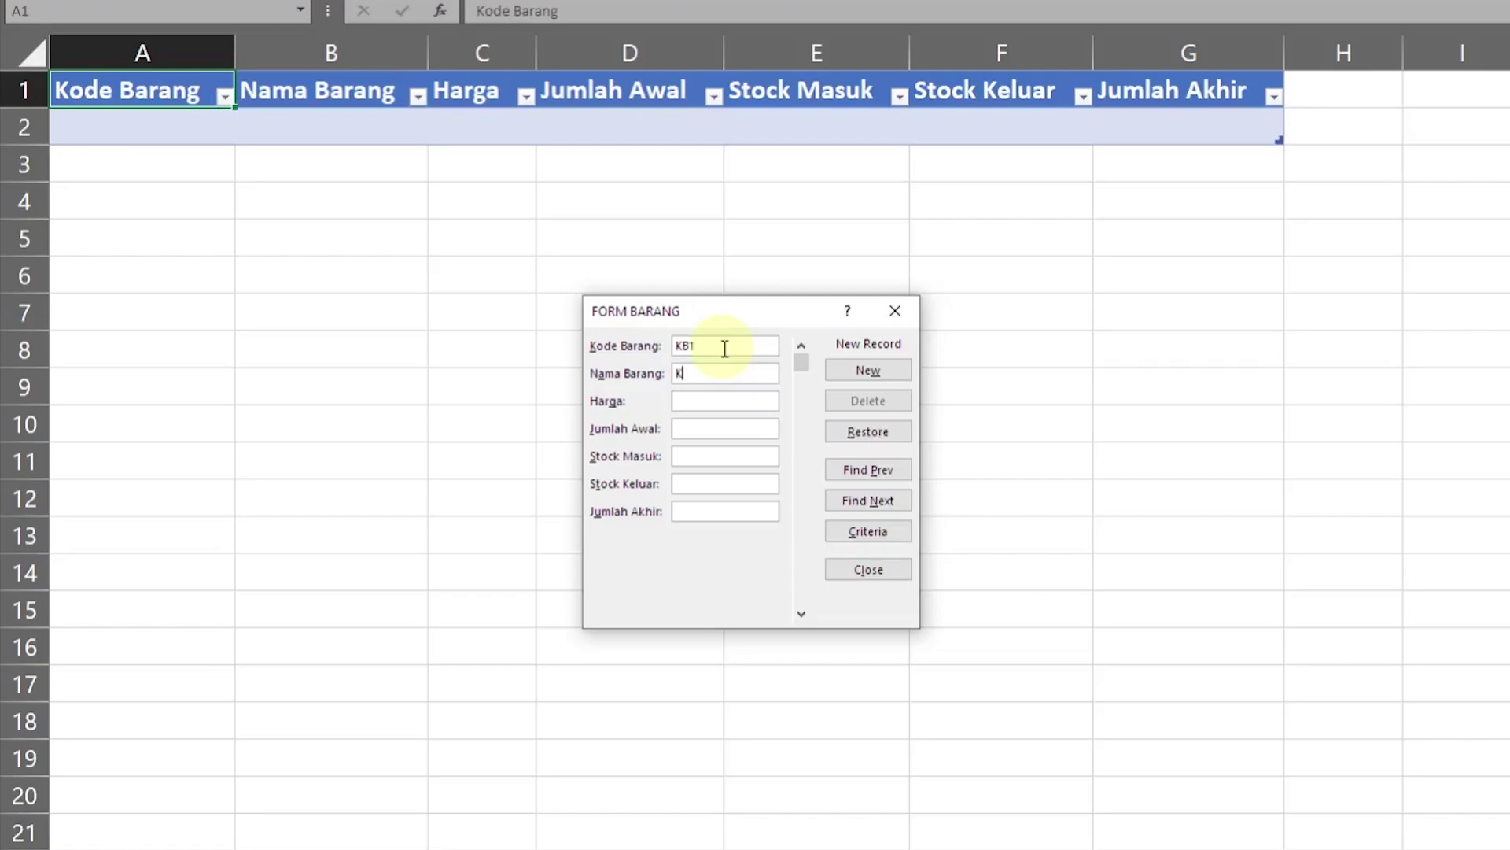
type("ainm")
left_click(862, 370)
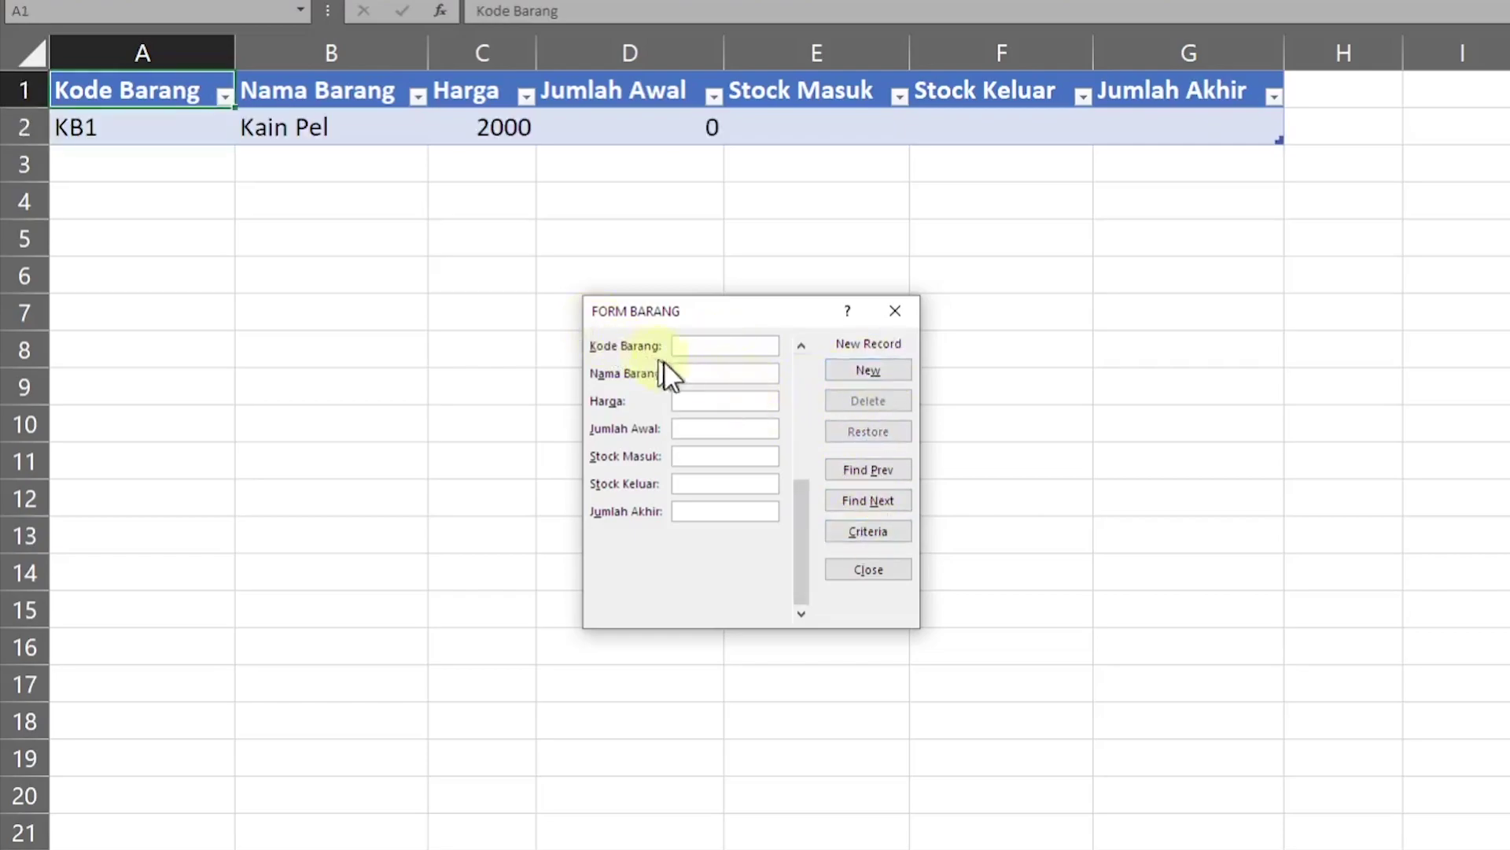
- Add record KB2 Baterai with price 500 and quantity 10, fixing a typo
left_click(706, 350)
type("Kb")
type("tera")
type("500")
key("BackSpace")
key("BackSpace")
key("BackSpace")
type("50")
type("10")
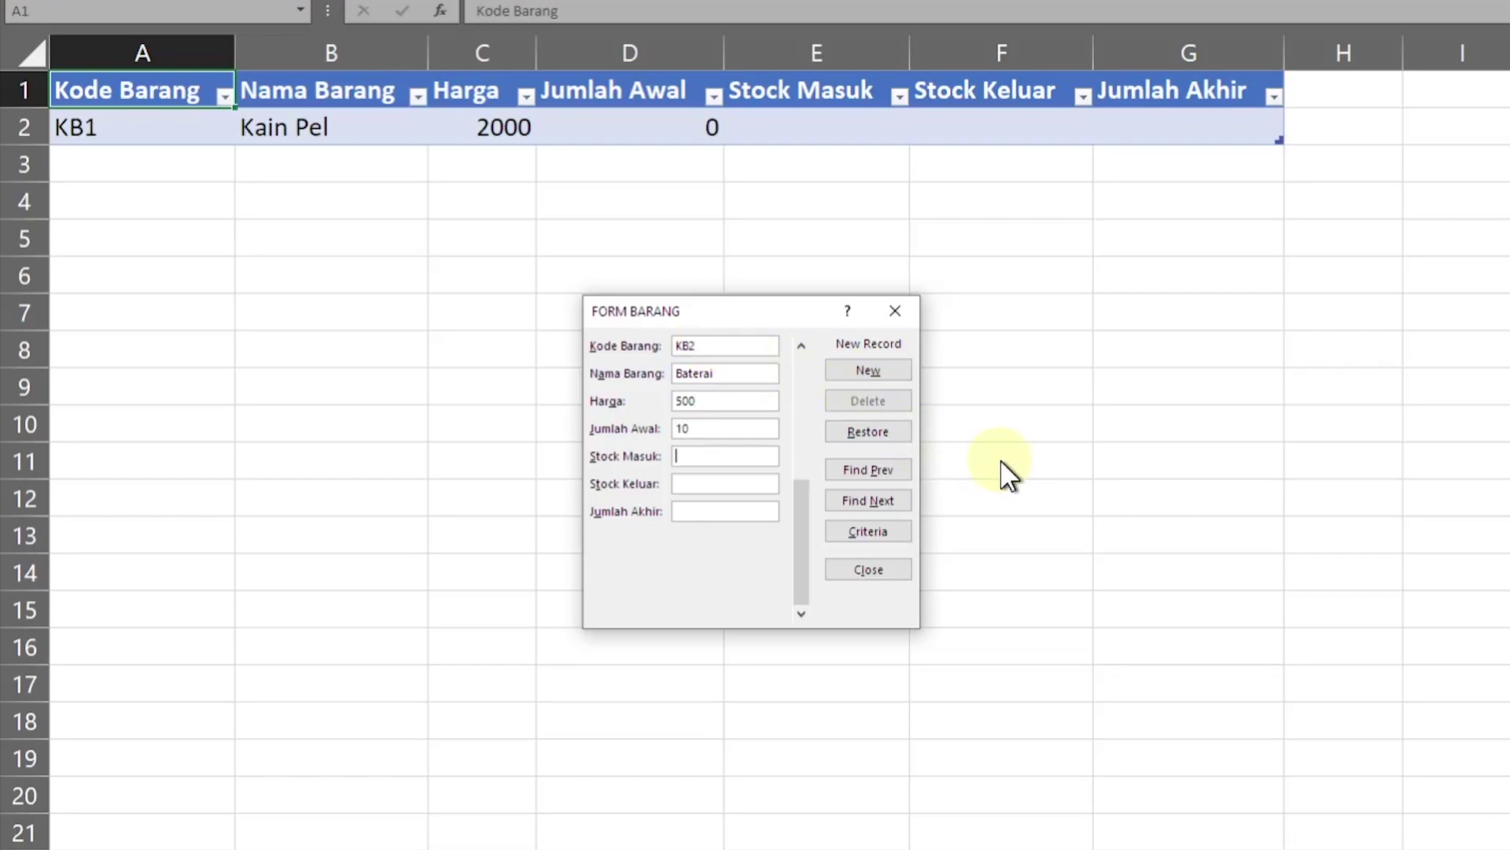
key("Tab")
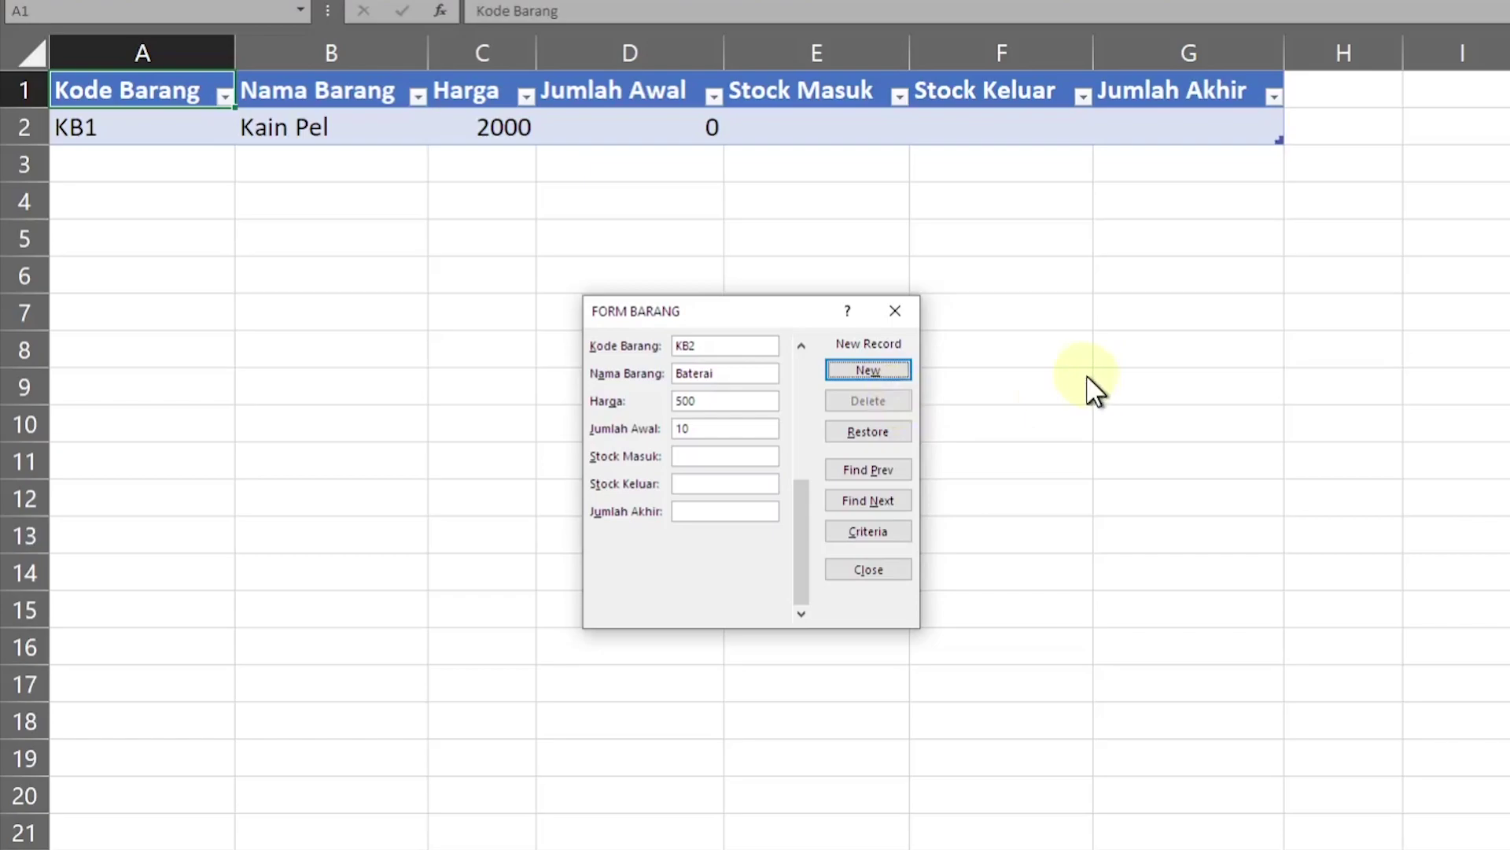
key("Return")
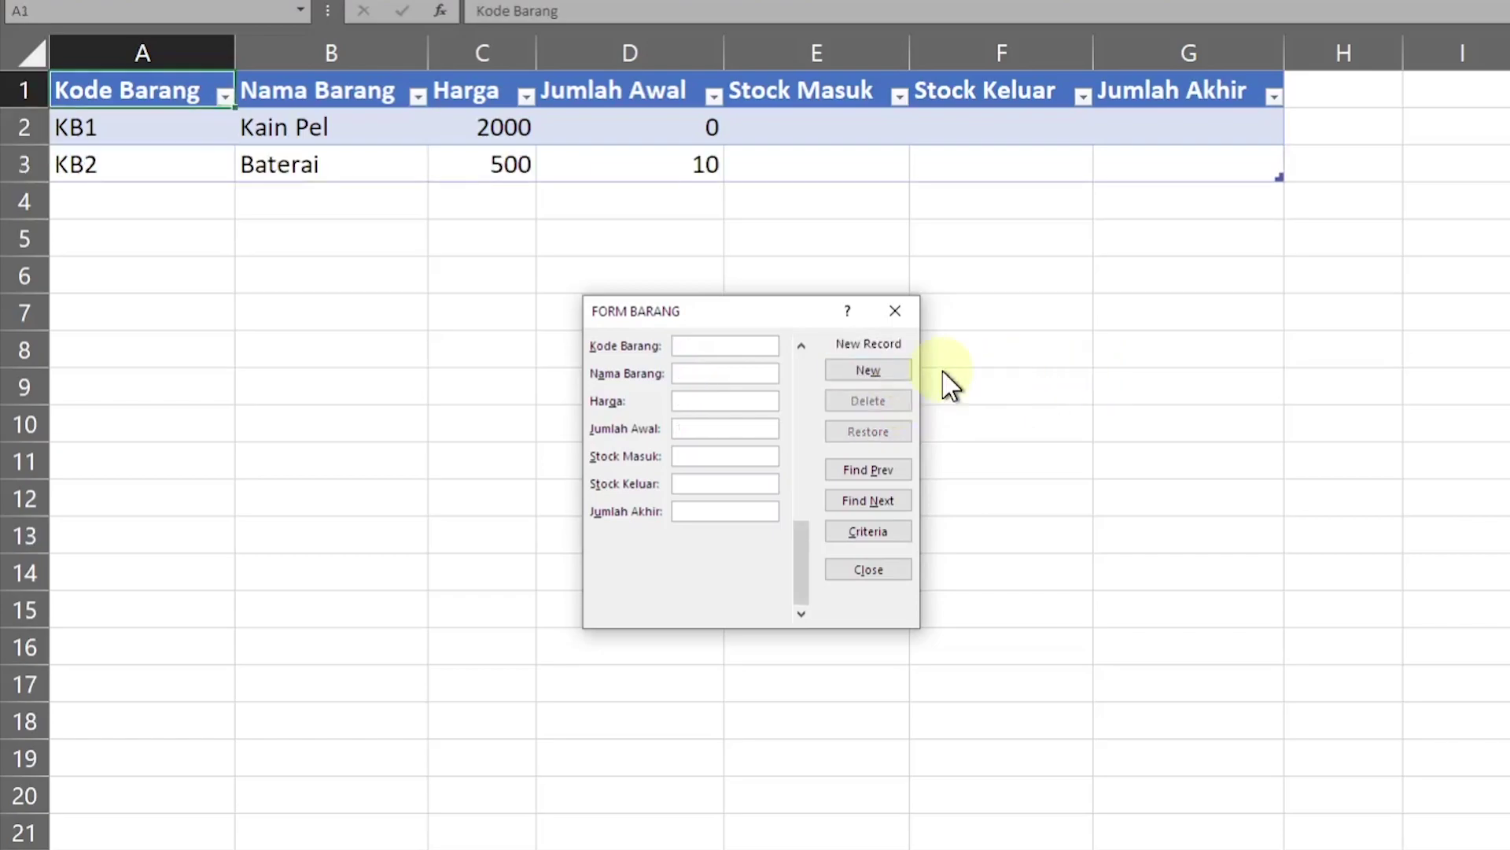
- Start entering record KB3 Sabun Mobil in the form
type("K")
key("BackSpace")
key("BackSpace")
type("B")
type("Sabun")
type("Mo")
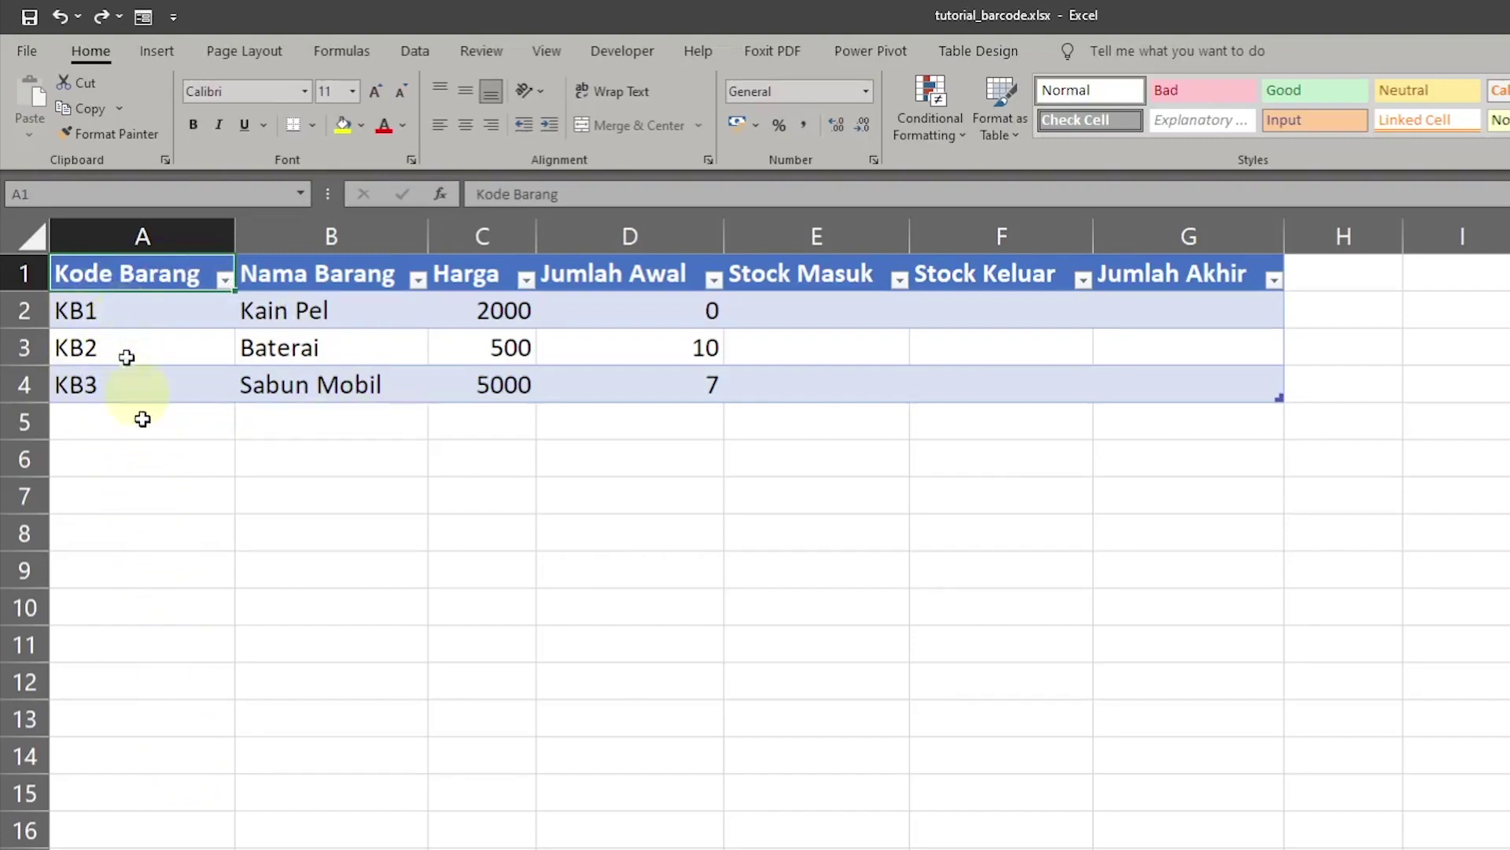
- Reopen the FORM BARANG data form and browse records KB1 through KB3 and back
left_click(144, 18)
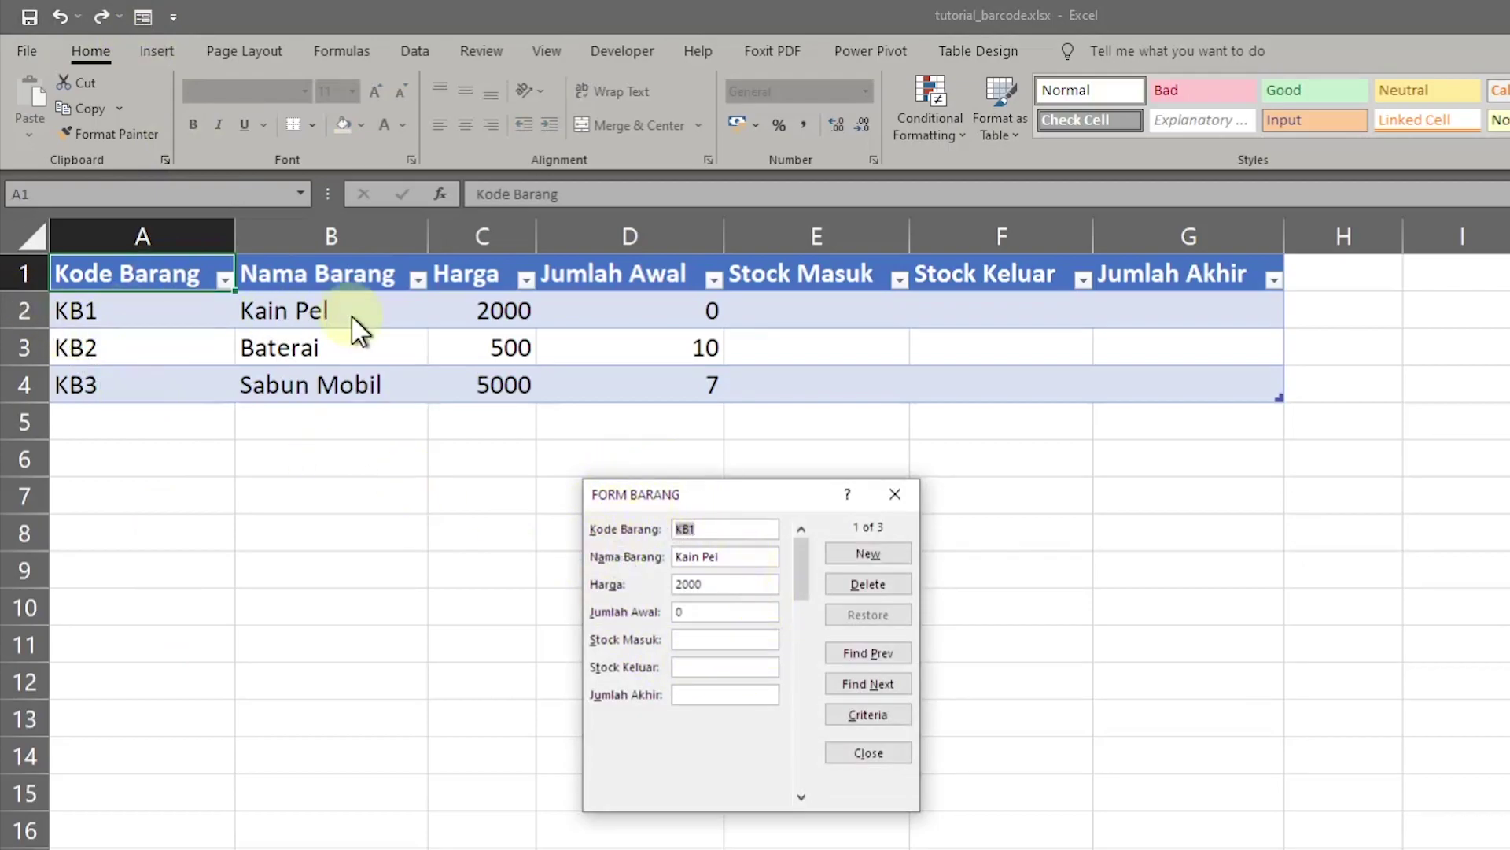
left_click(861, 682)
left_click(861, 682)
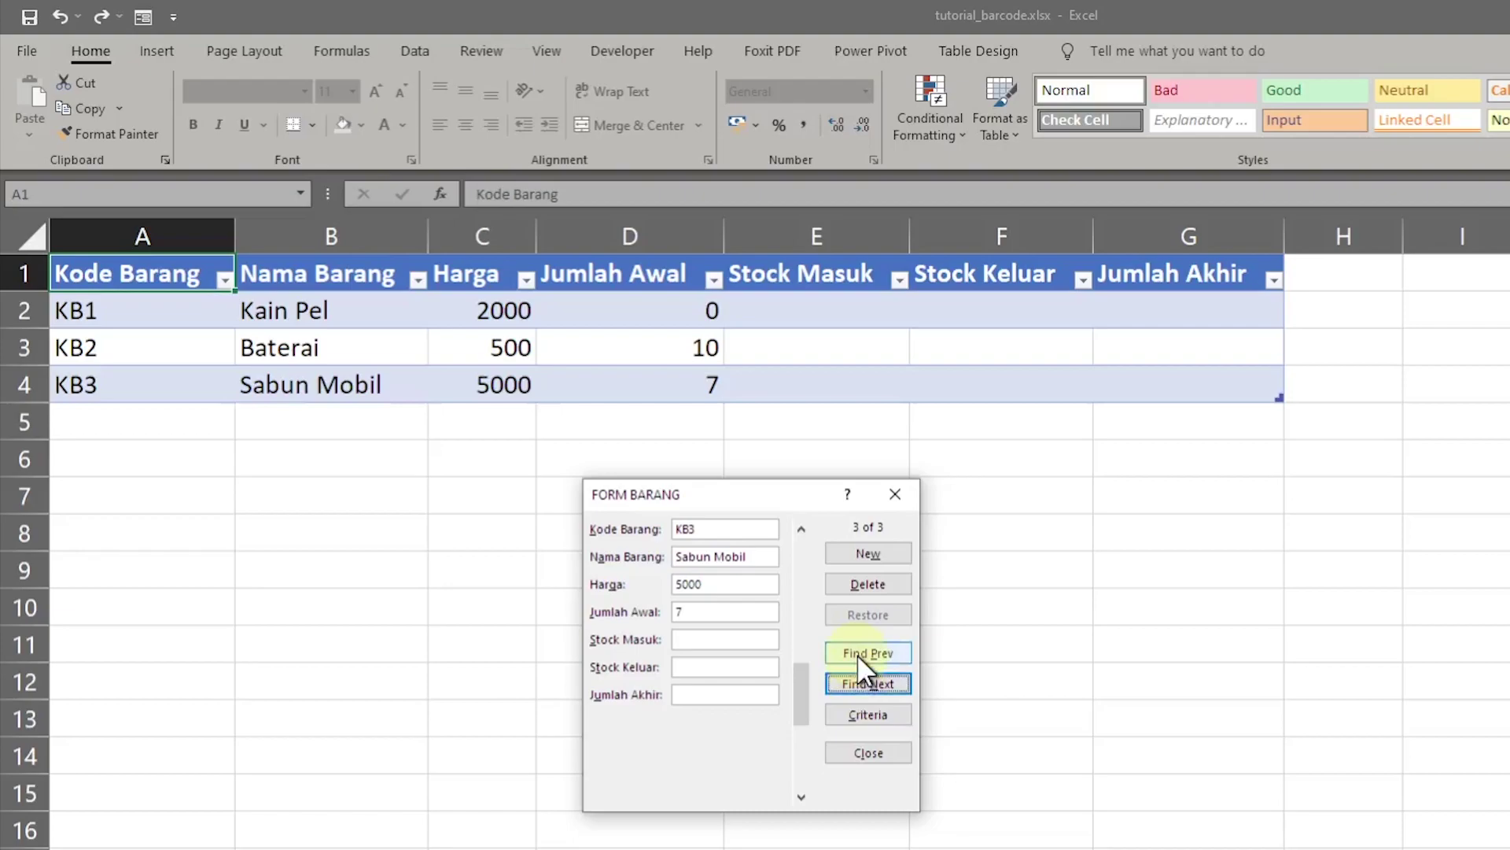
left_click(857, 654)
left_click(857, 654)
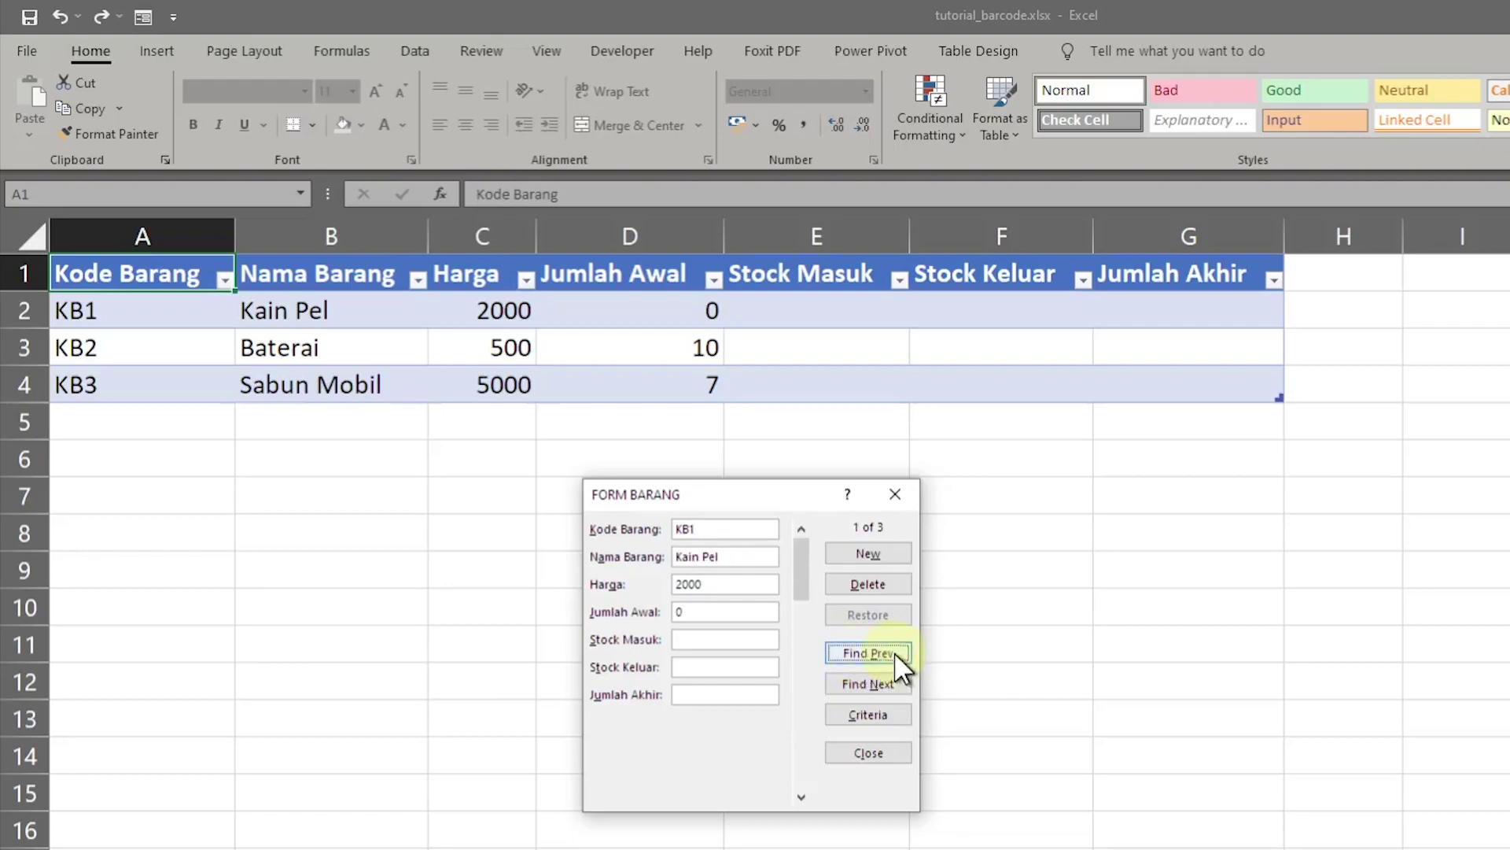
- Search with the KB2 criteria to bring up the KB2 Baterai record
left_click(861, 715)
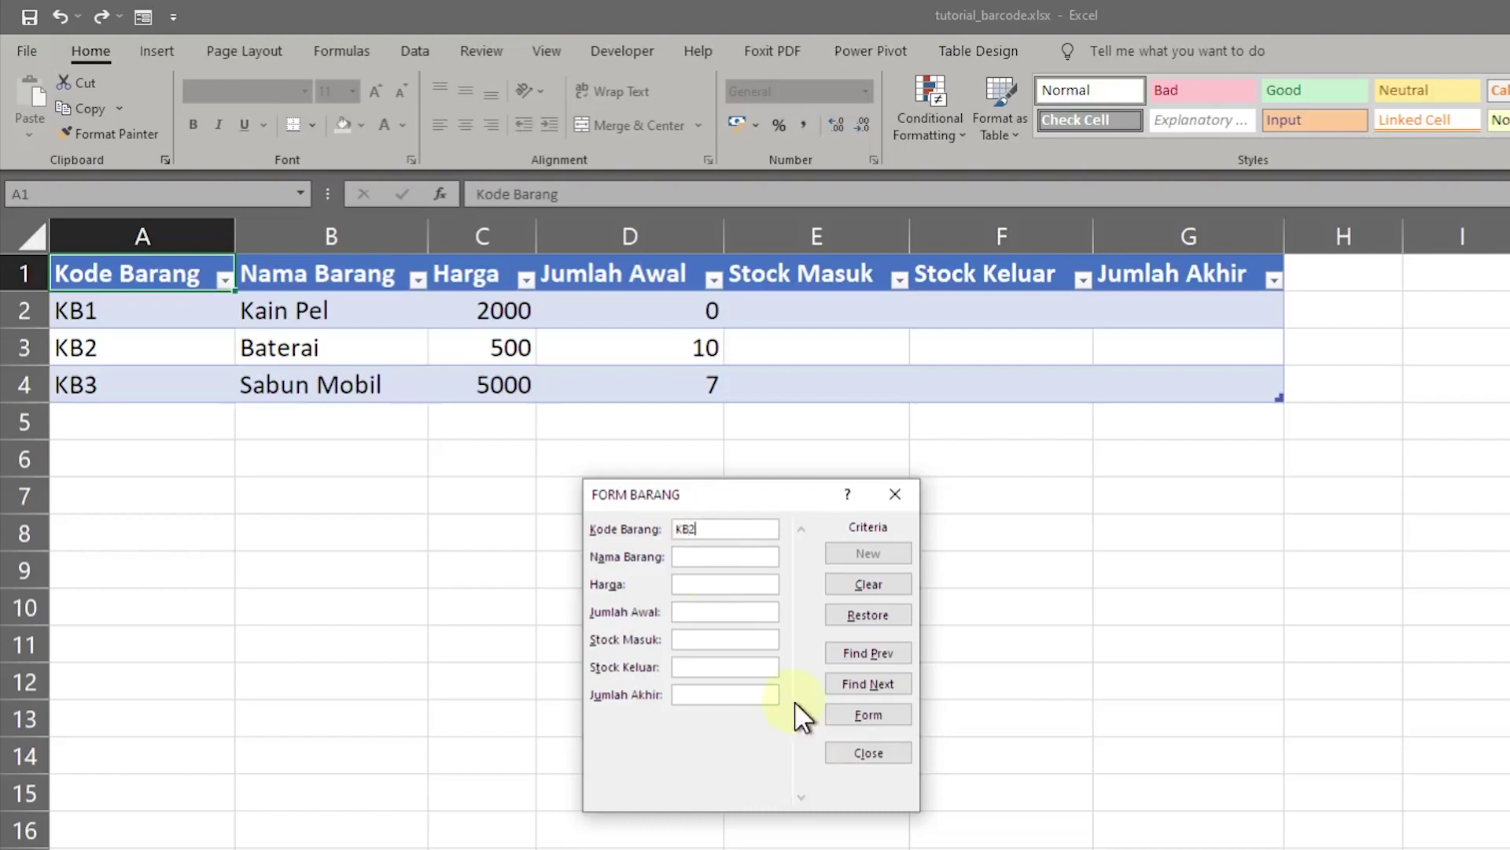
key("Return")
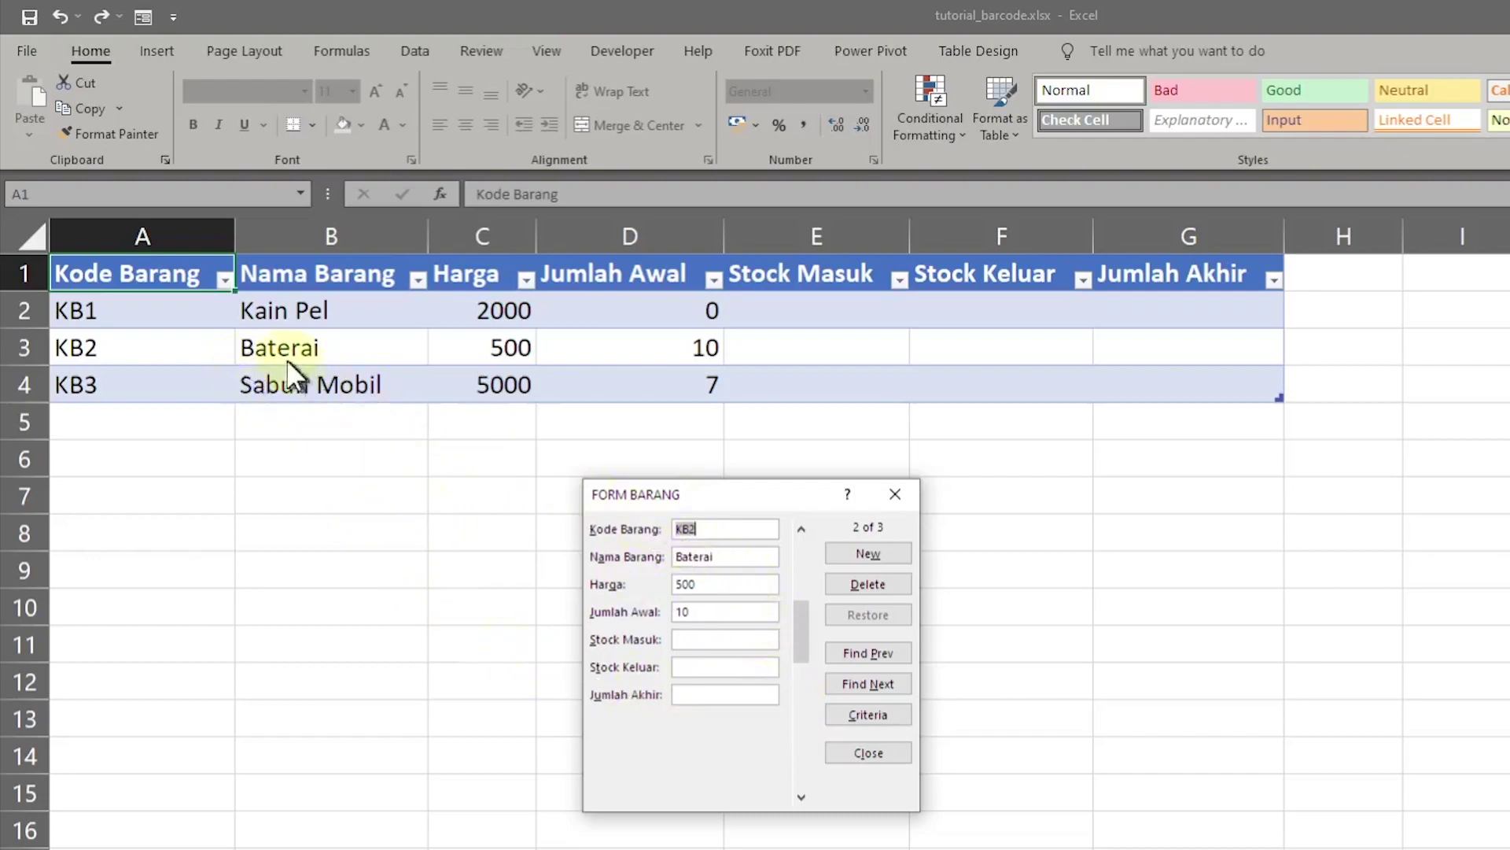
left_click(704, 529)
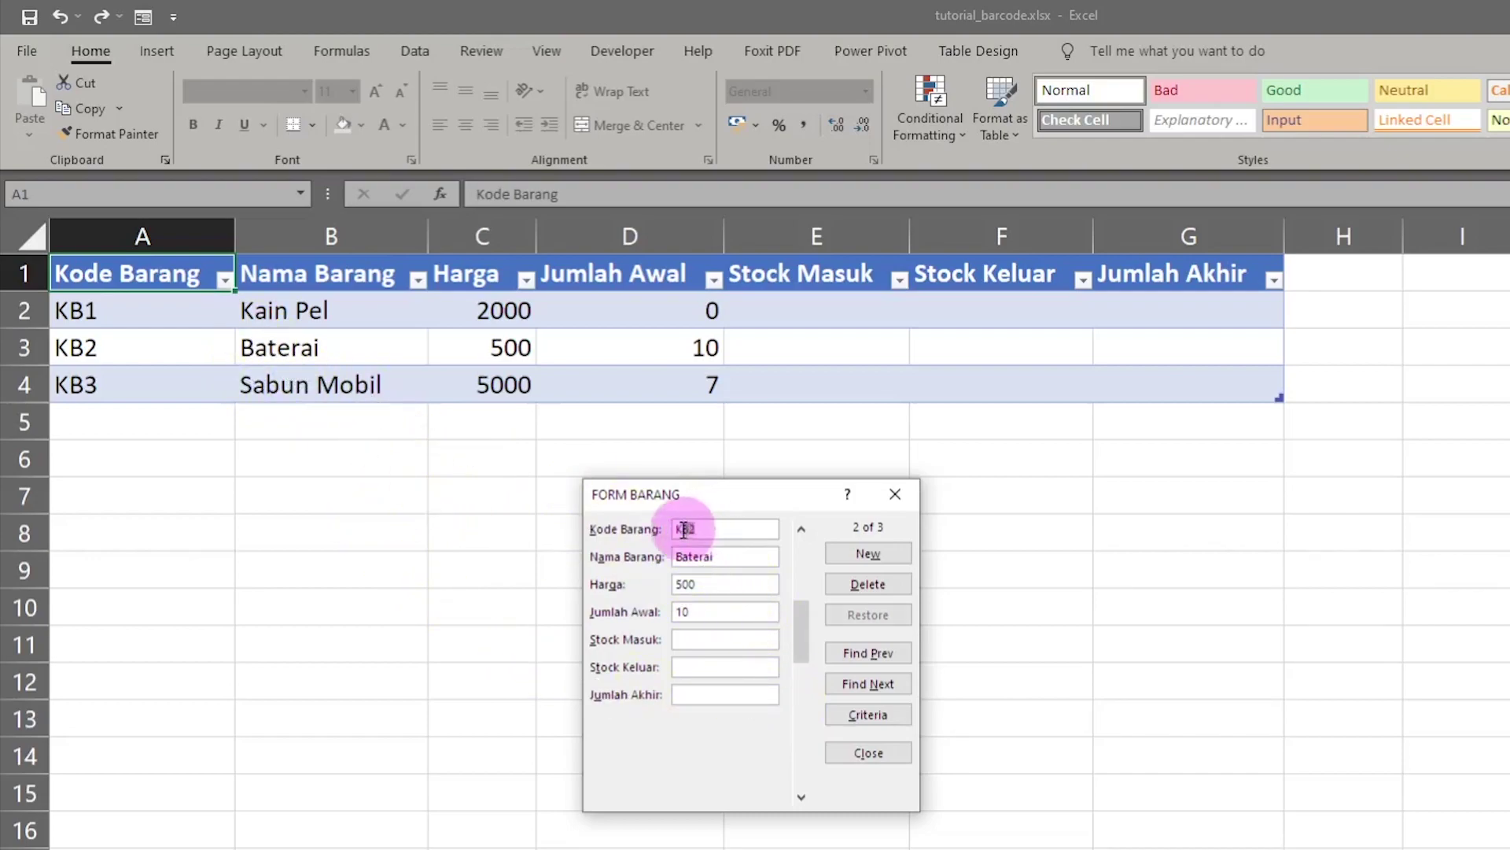
left_click_drag(706, 528, 677, 527)
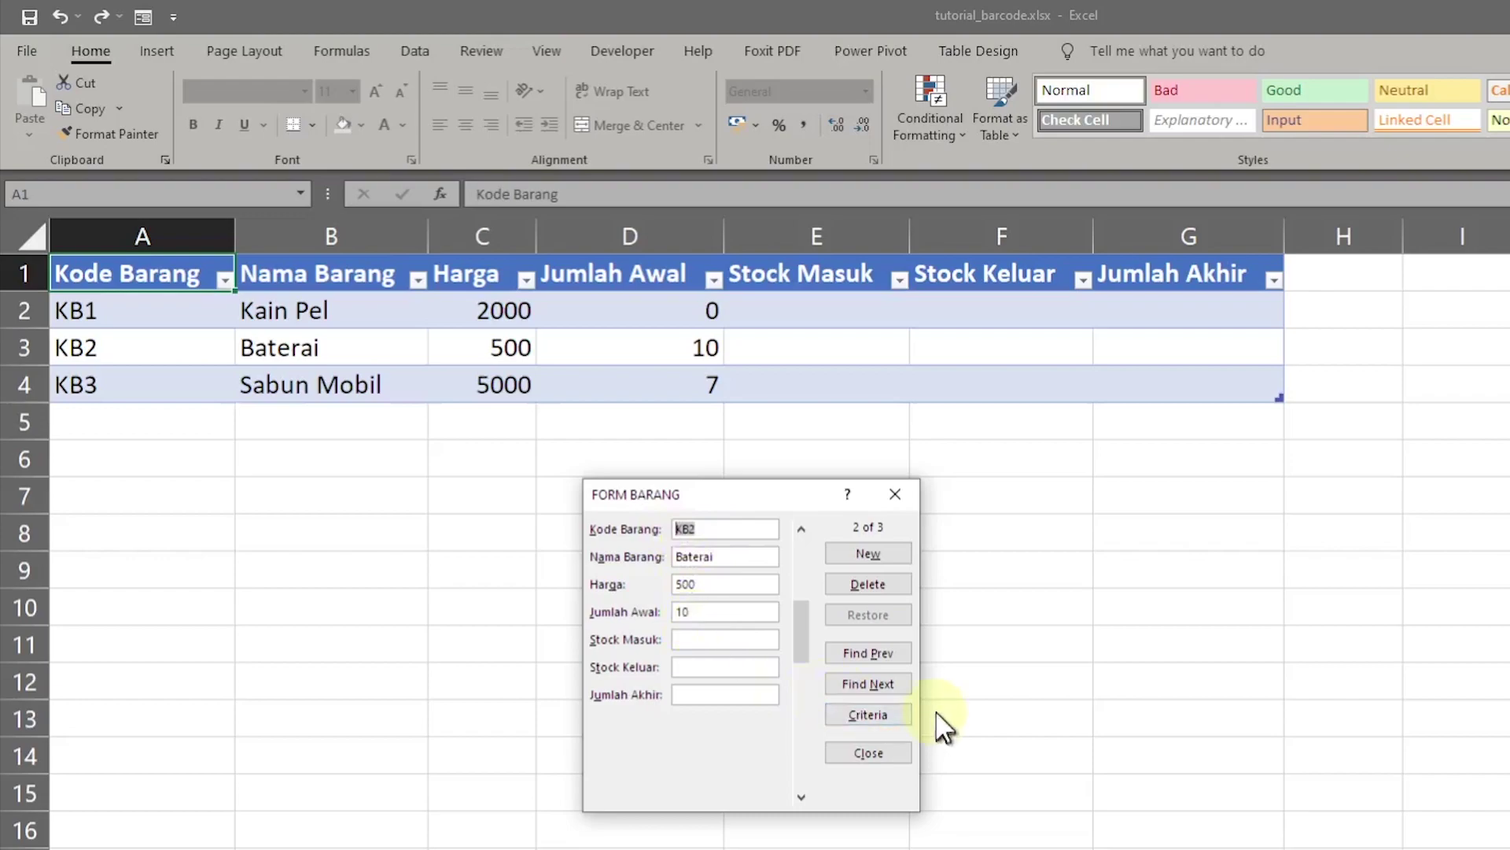
- Check Find Next and Find Prev for other matches, then close the form
left_click(891, 684)
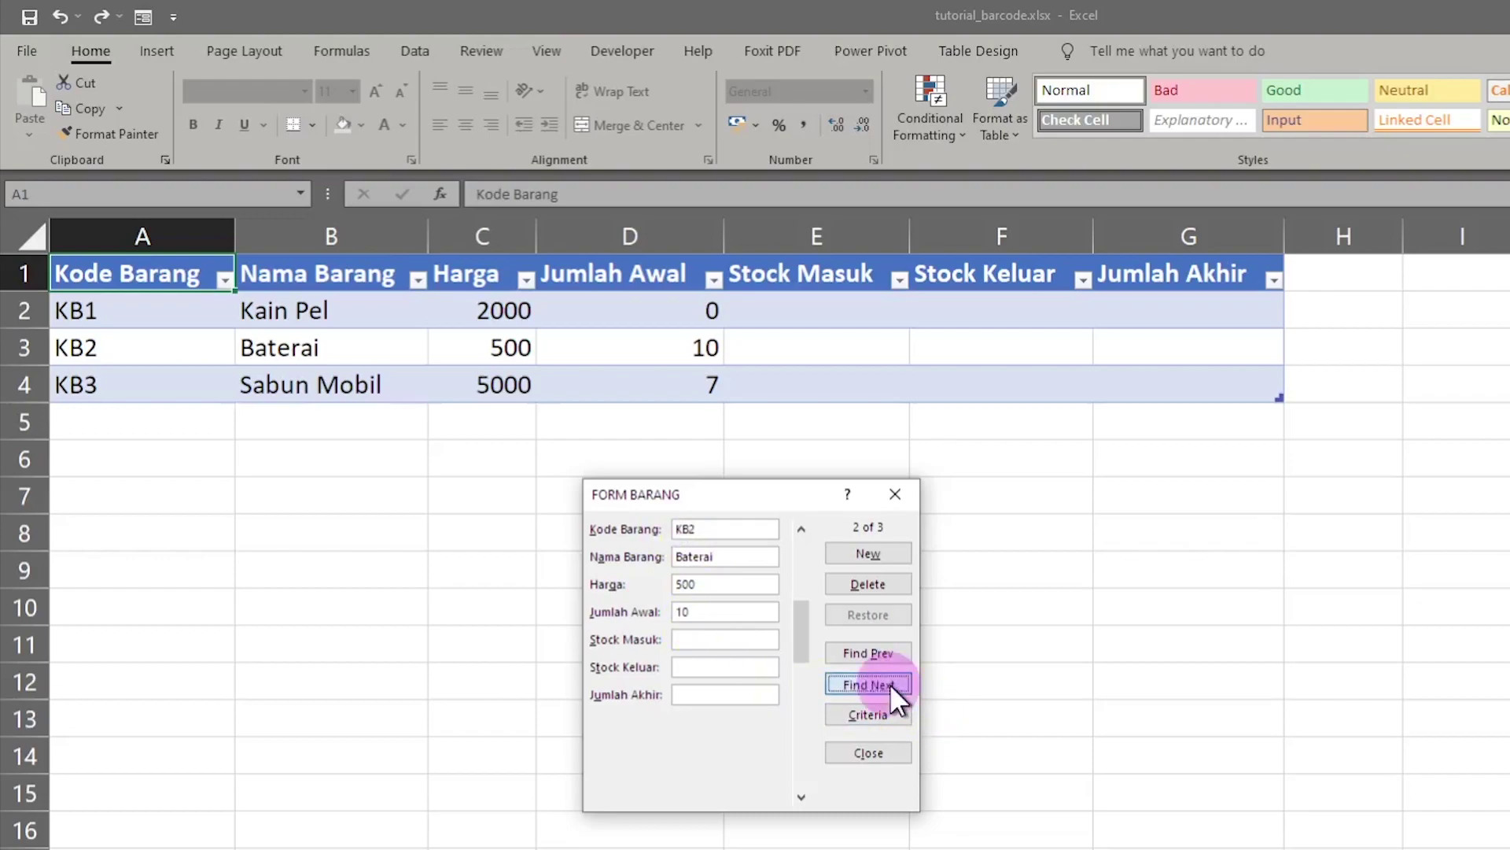
left_click(880, 649)
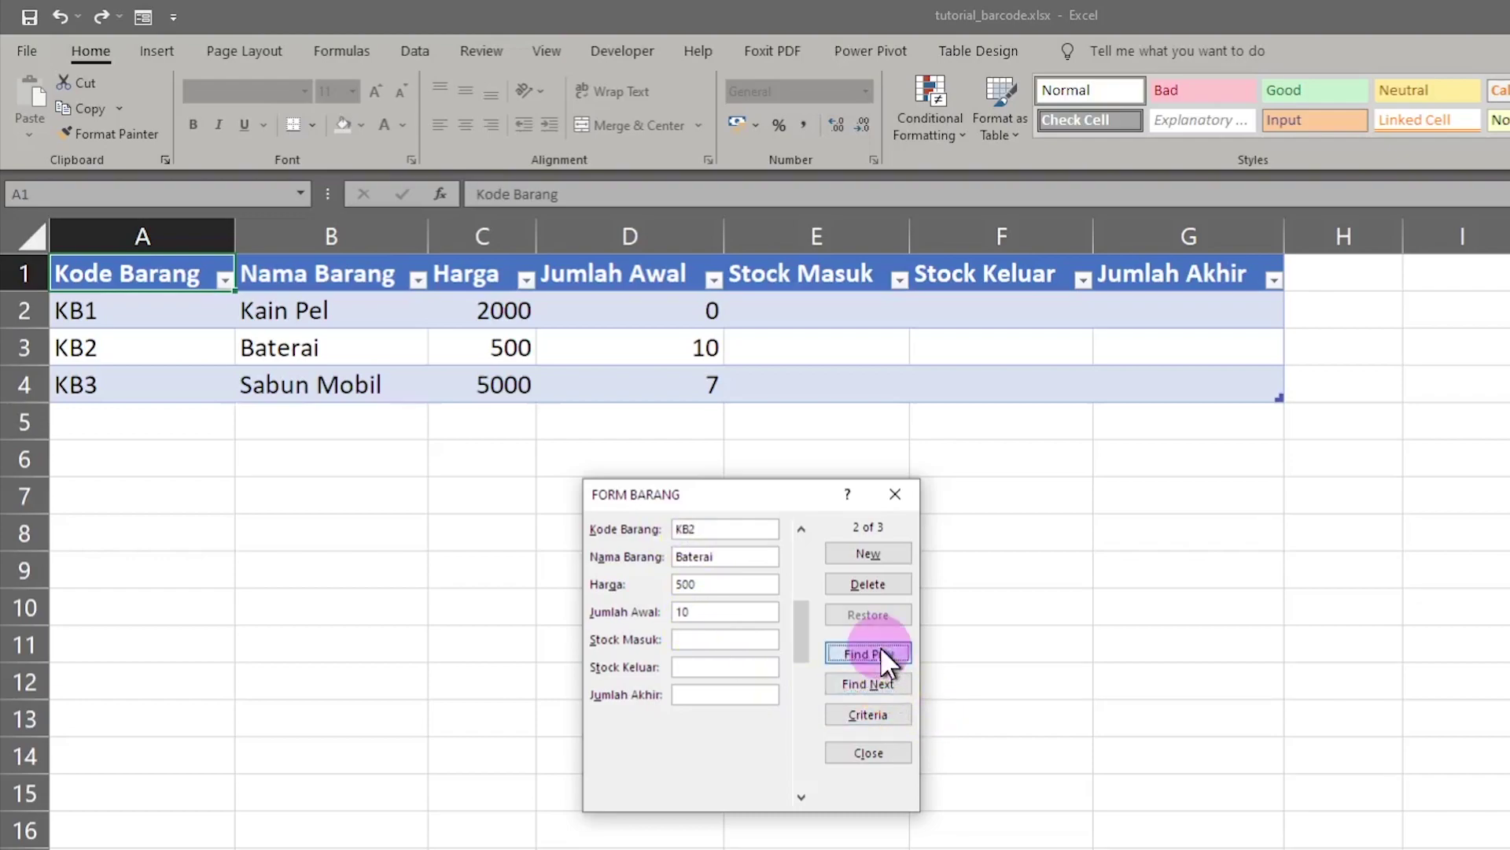
left_click(879, 678)
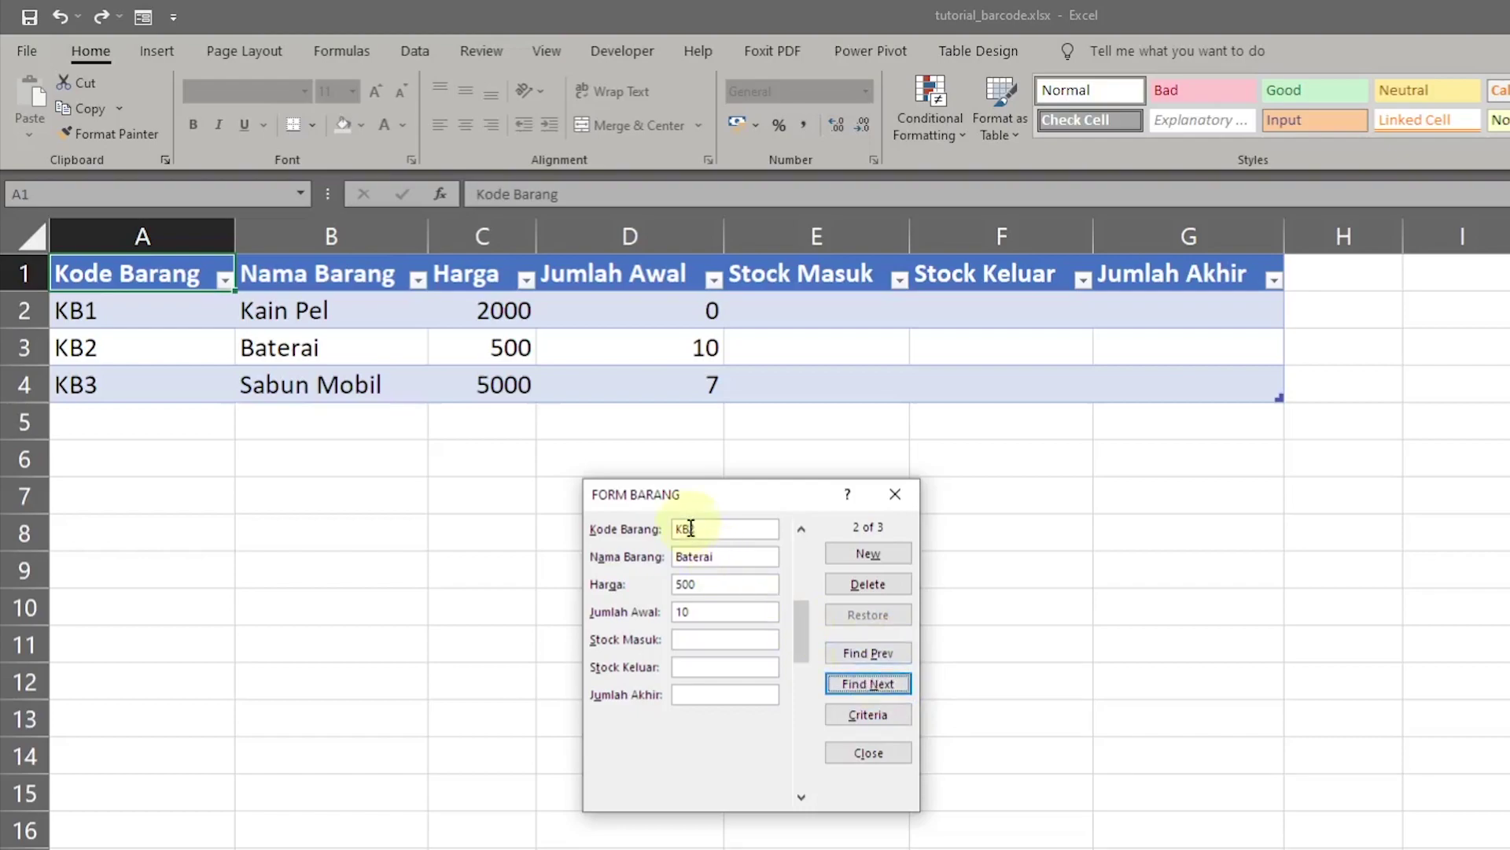
left_click(625, 528)
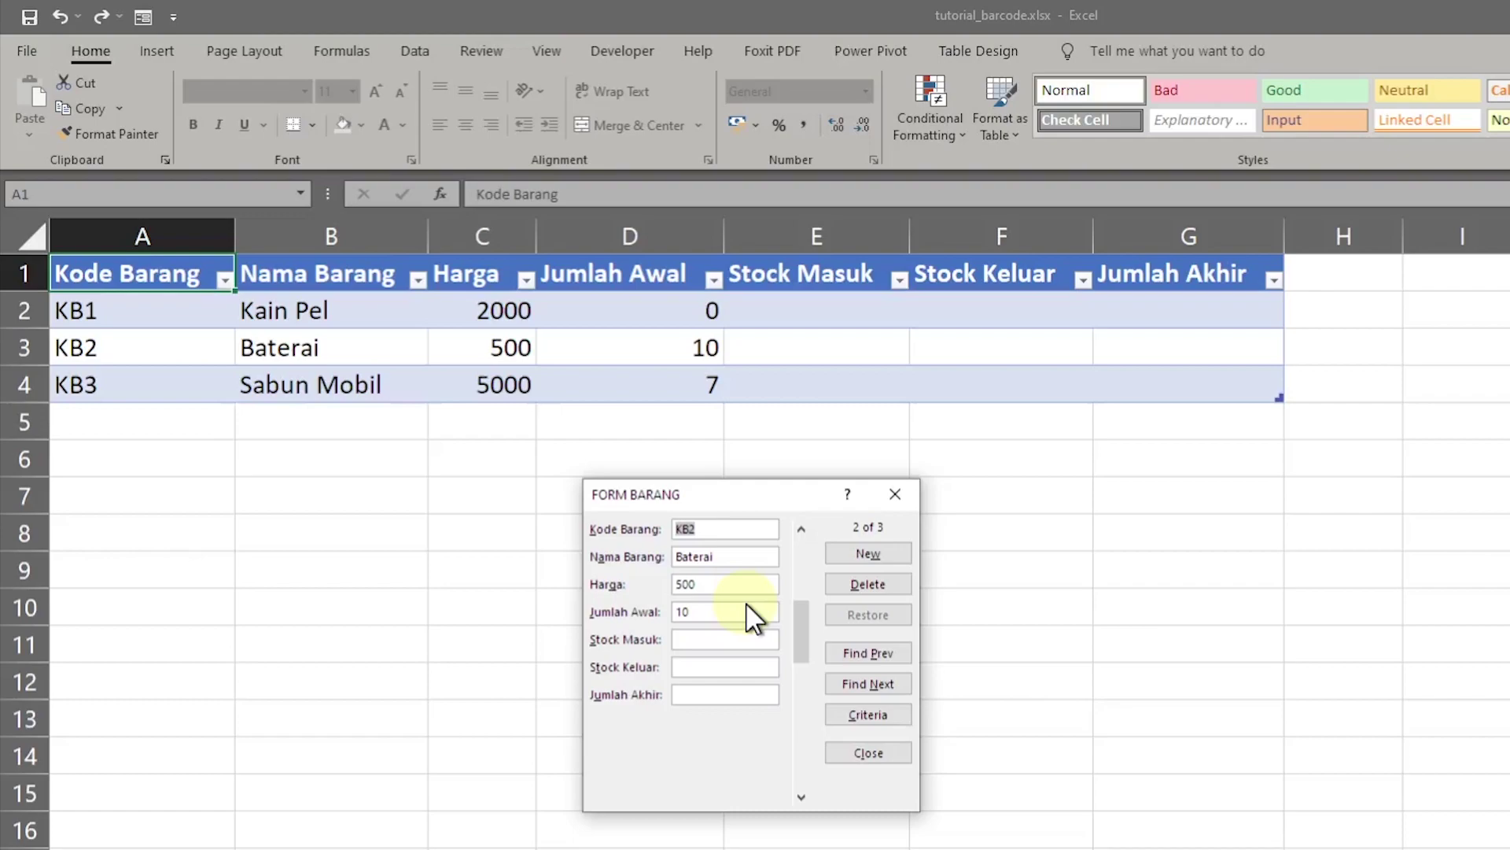
left_click(868, 753)
left_click(110, 384)
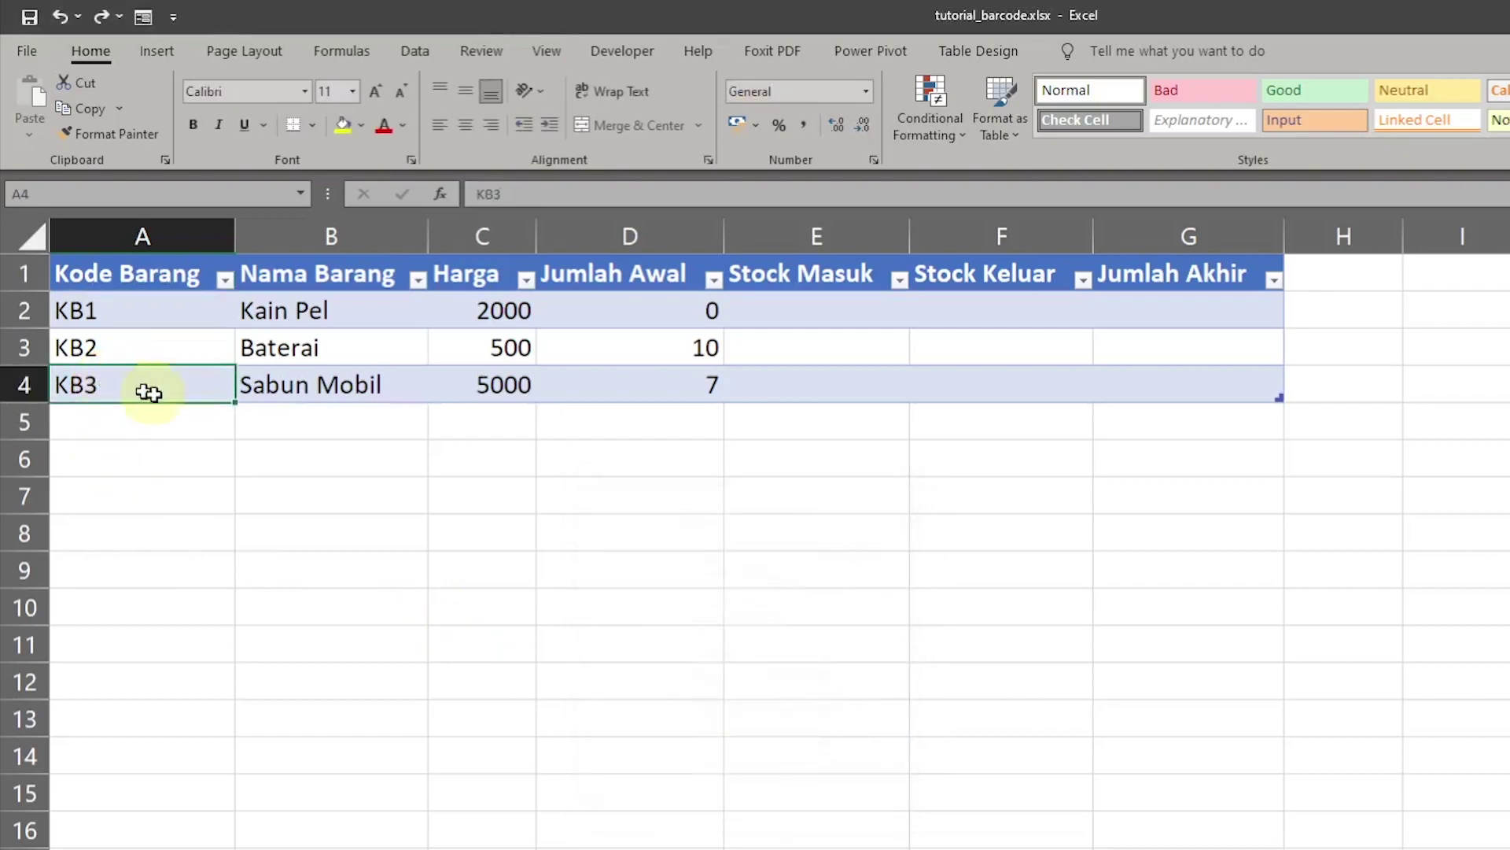
- Extend the code series to KB4 in A5 and copy Sabun Mobil and 5000 into B5 and C5
left_click_drag(235, 402, 214, 431)
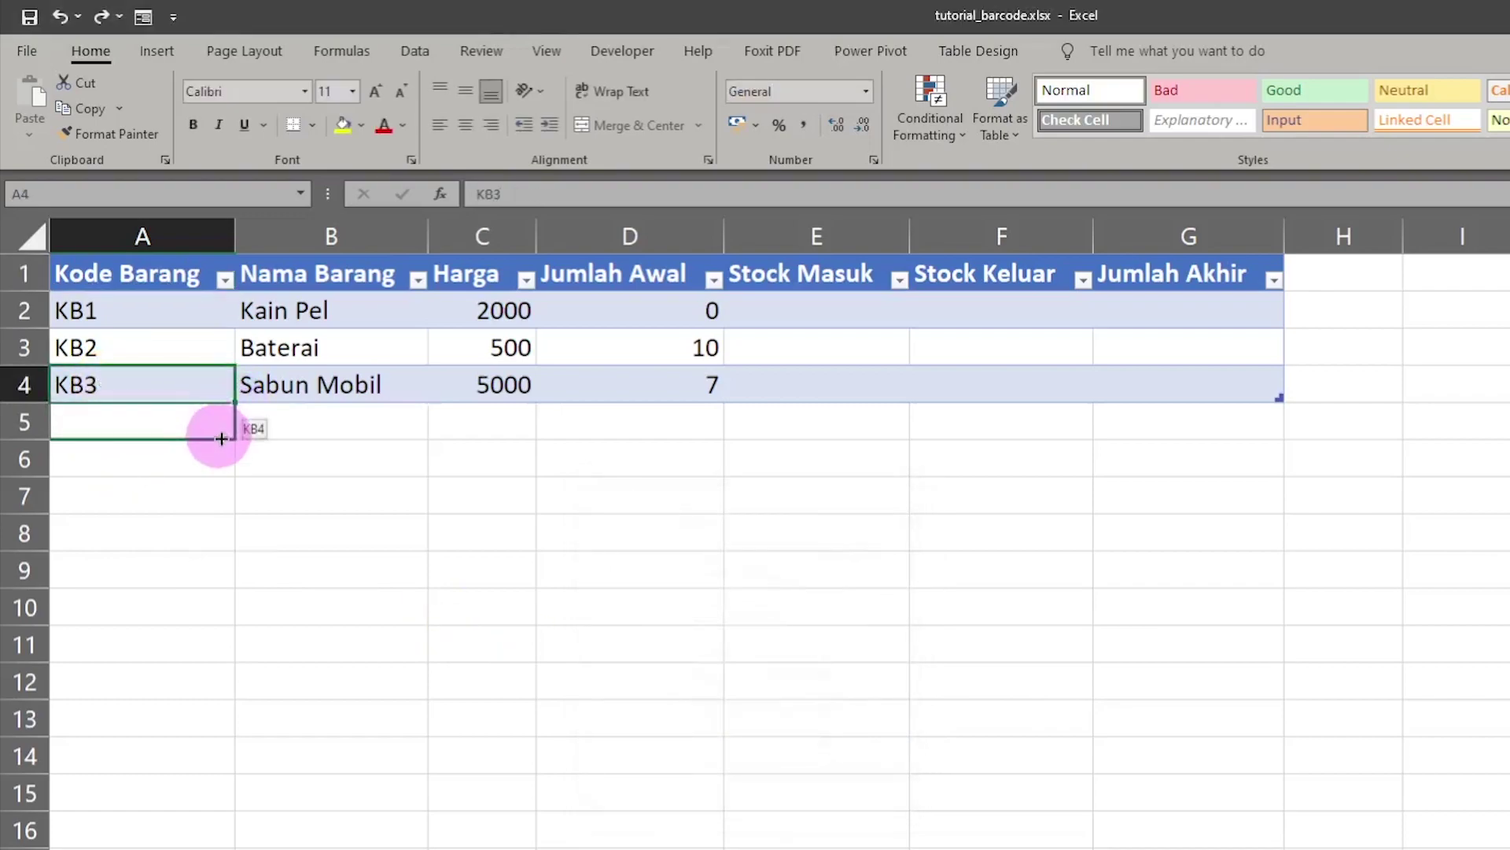
left_click(329, 415)
left_click(330, 382)
key("ctrl+c")
left_click(338, 424)
key("ctrl+v")
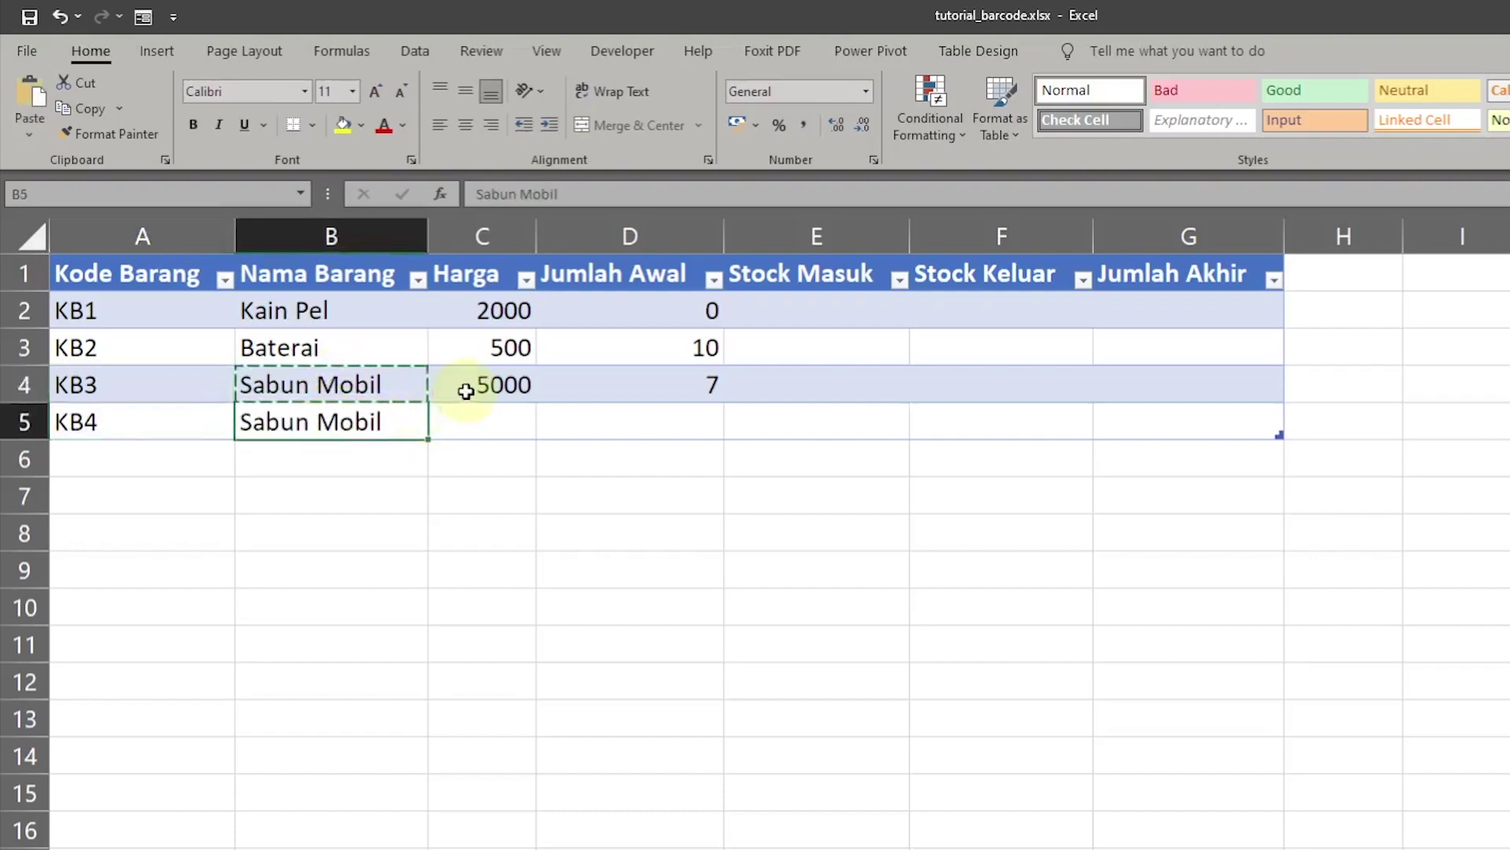
left_click(465, 391)
key("ctrl+c")
left_click(483, 420)
key("ctrl+v")
- Enter 10 as KB4's quantity in D5, then select the Kode Barang header
left_click(629, 424)
type("10")
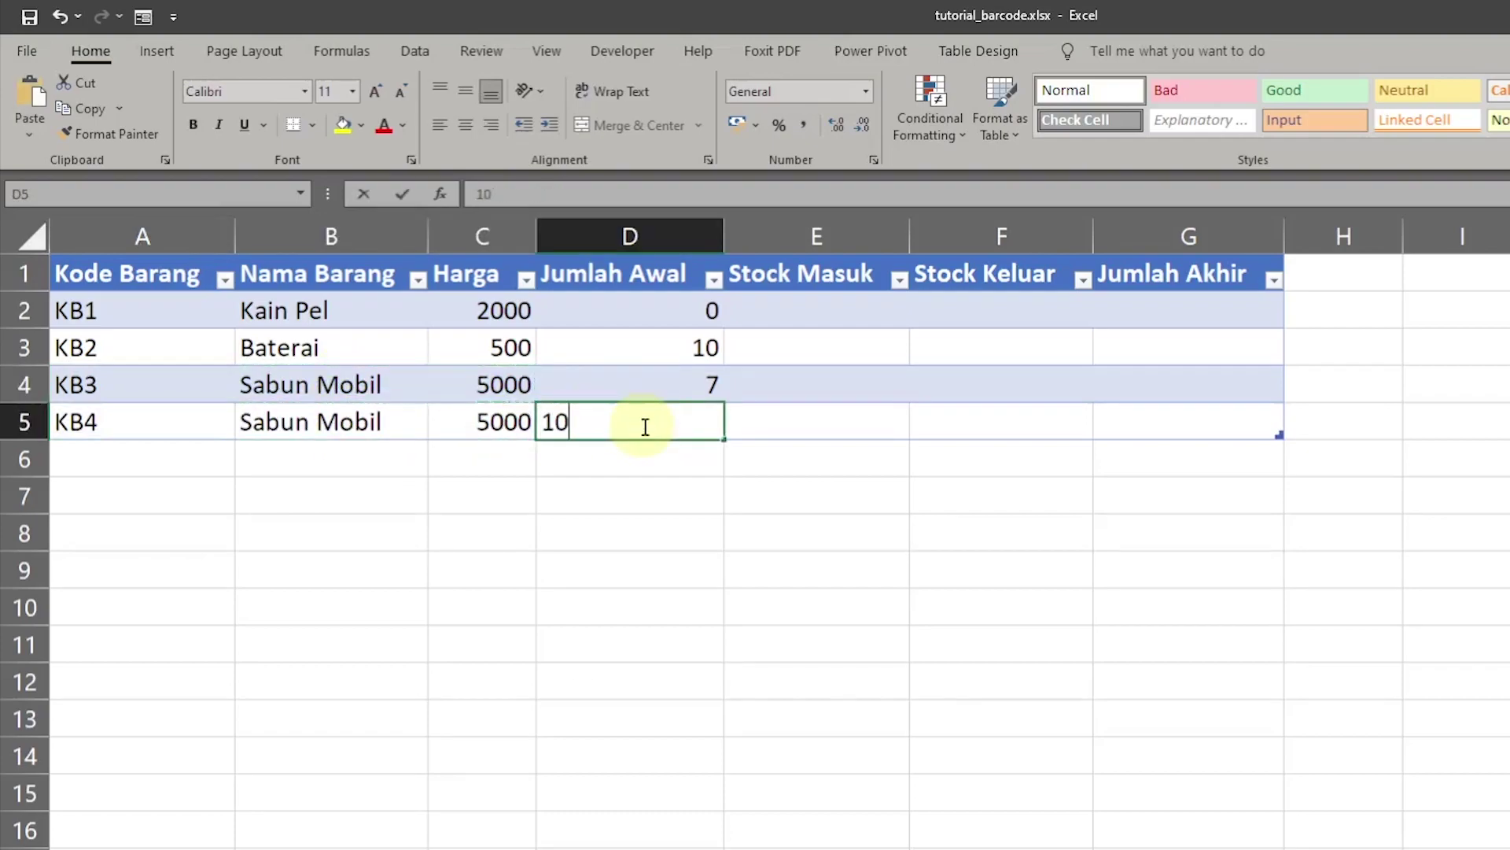
key("Return")
left_click(316, 569)
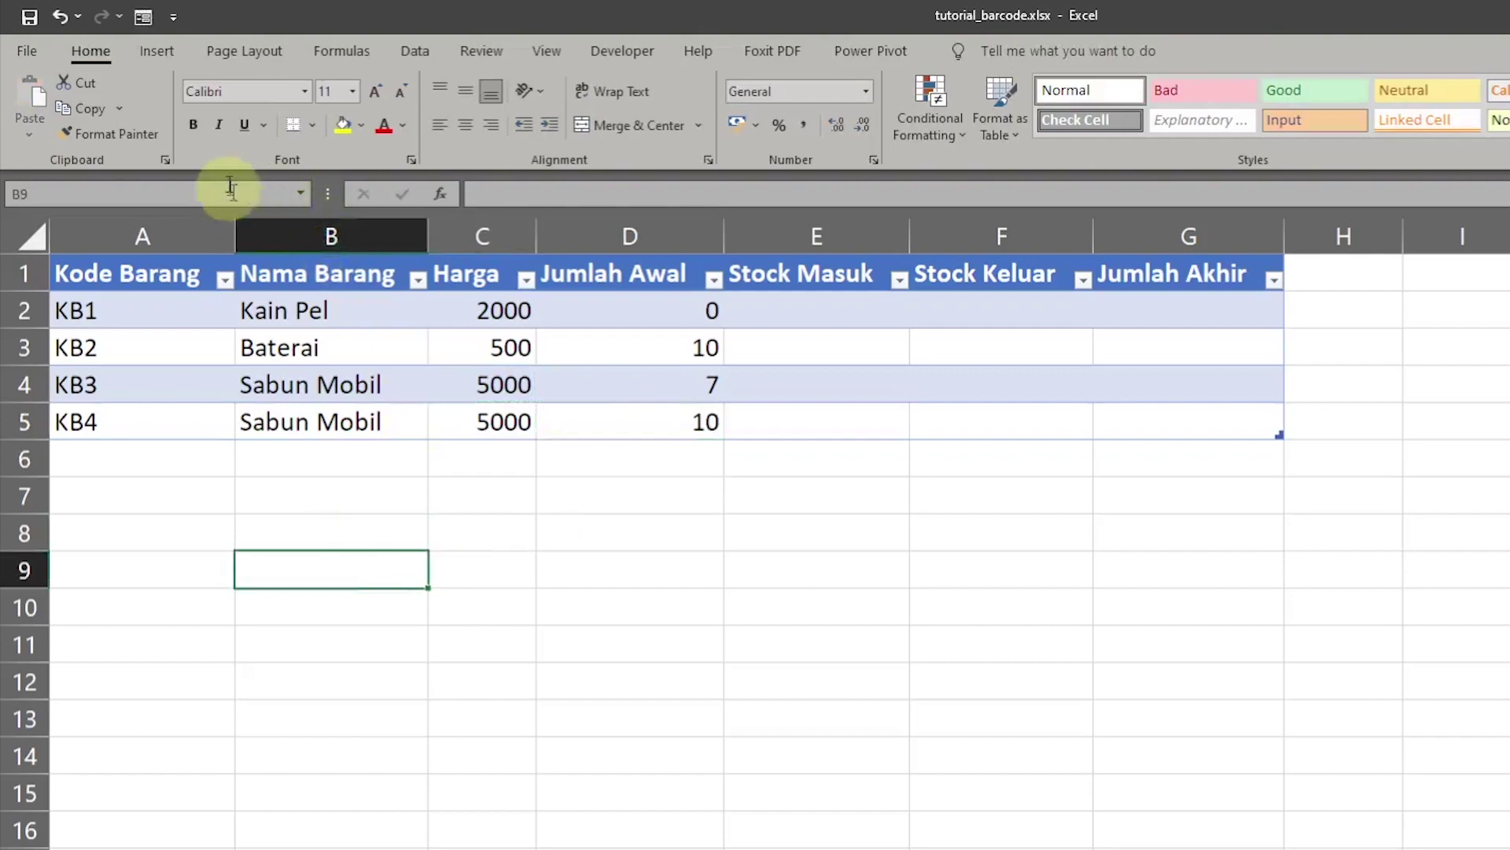
left_click(110, 261)
left_click(114, 271)
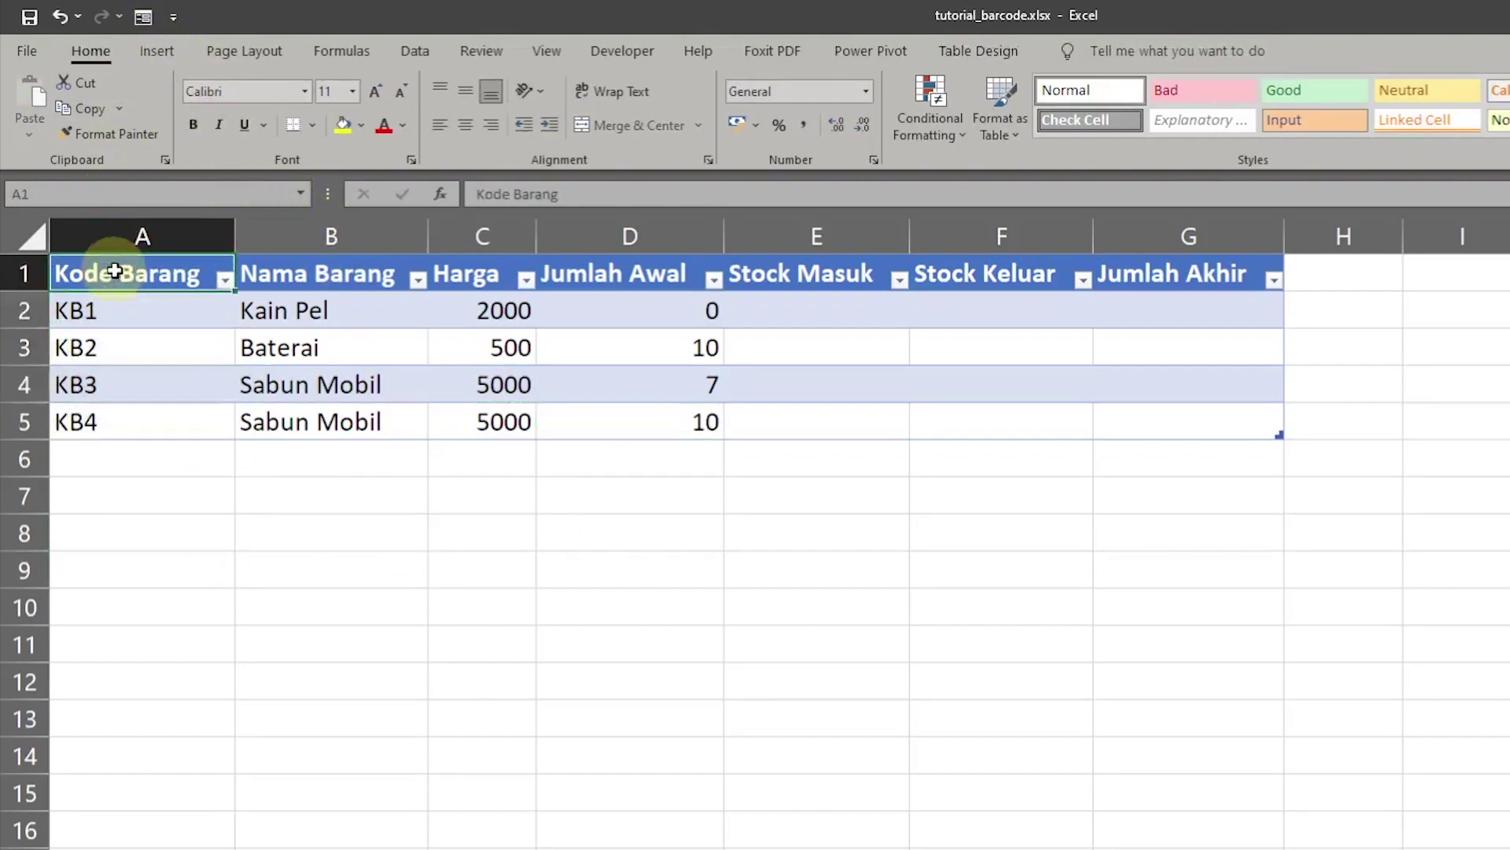
- Open the FORM BARANG data form and search on a Nama Barang criterion, showing KB3
left_click(144, 16)
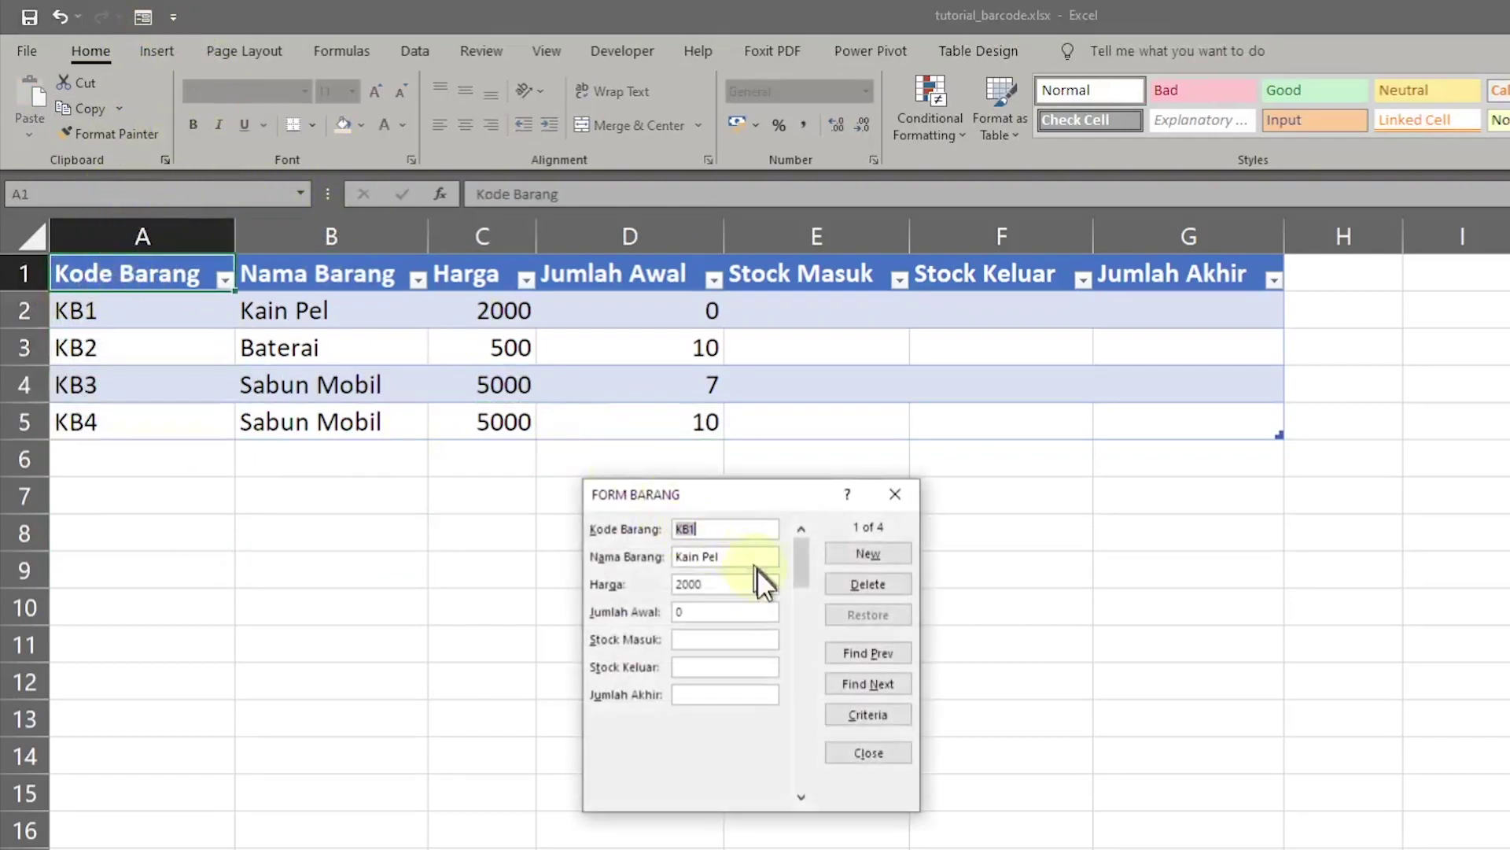
left_click(854, 713)
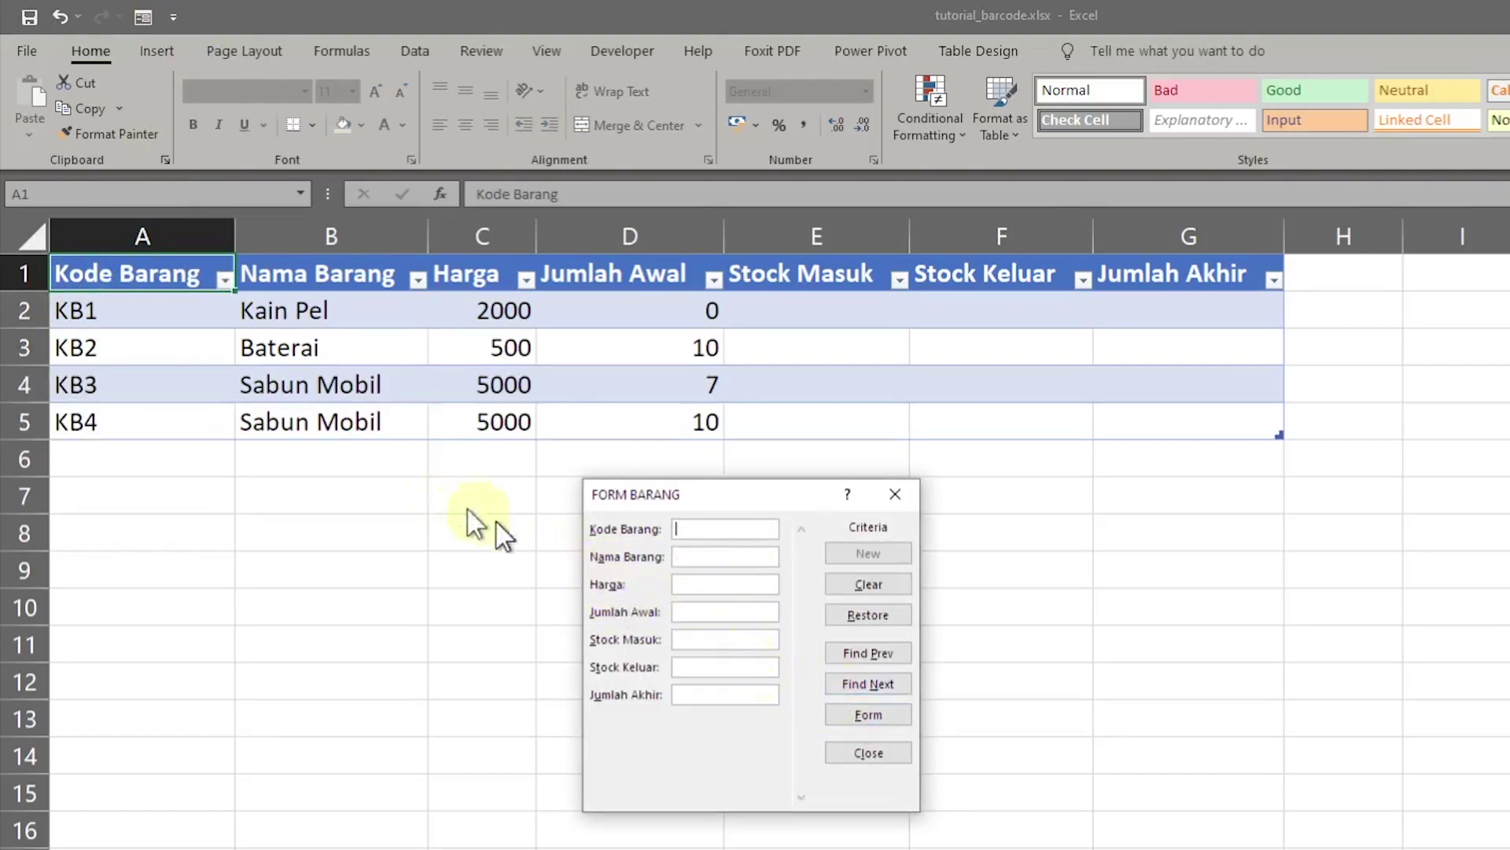
left_click(700, 555)
key("Return")
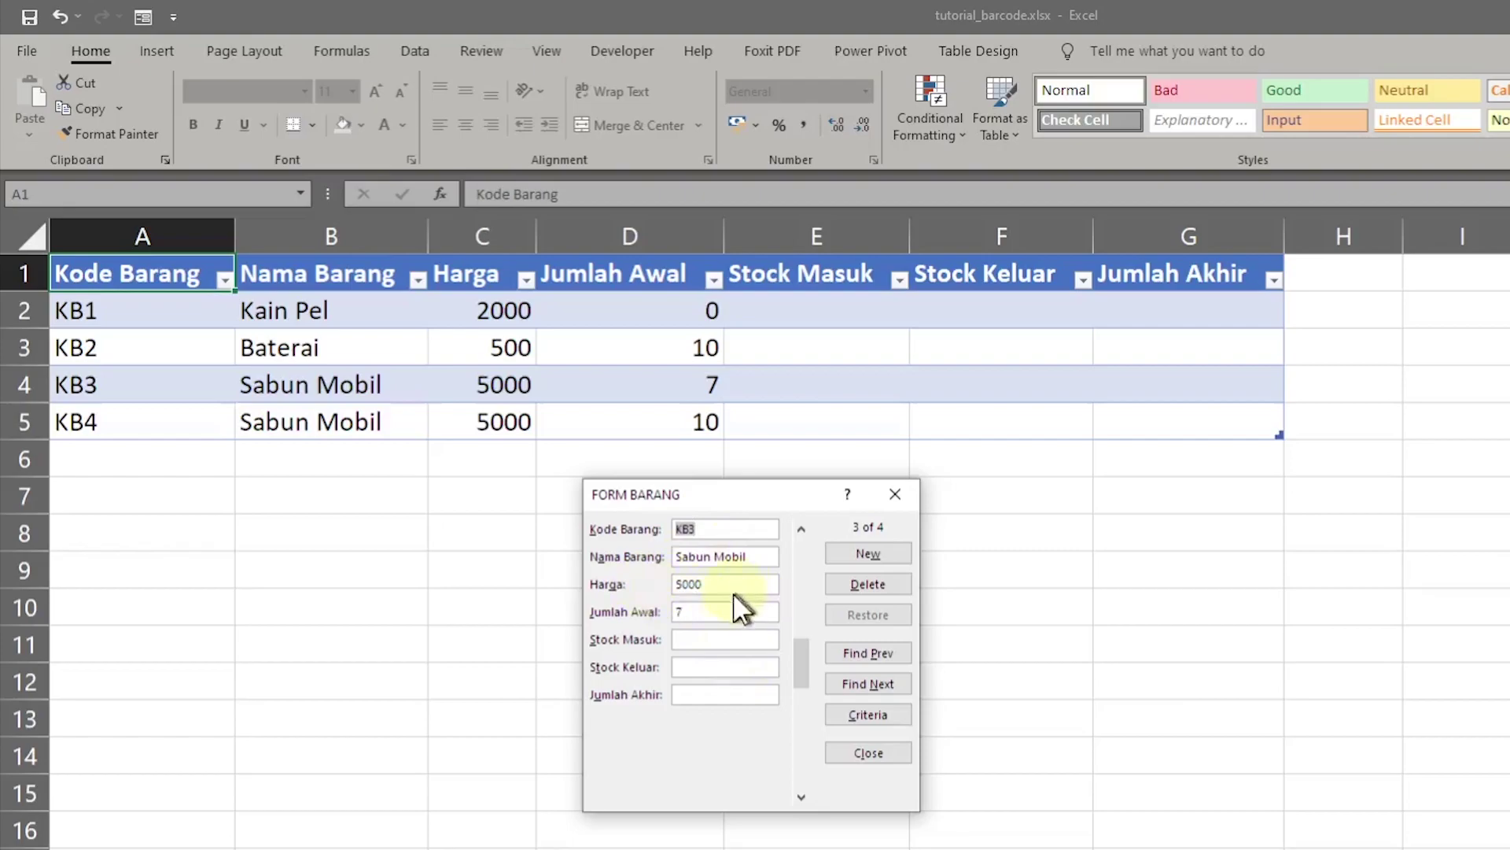
- Browse the matches back and forth between KB3 and KB4, ending on KB4
left_click(873, 684)
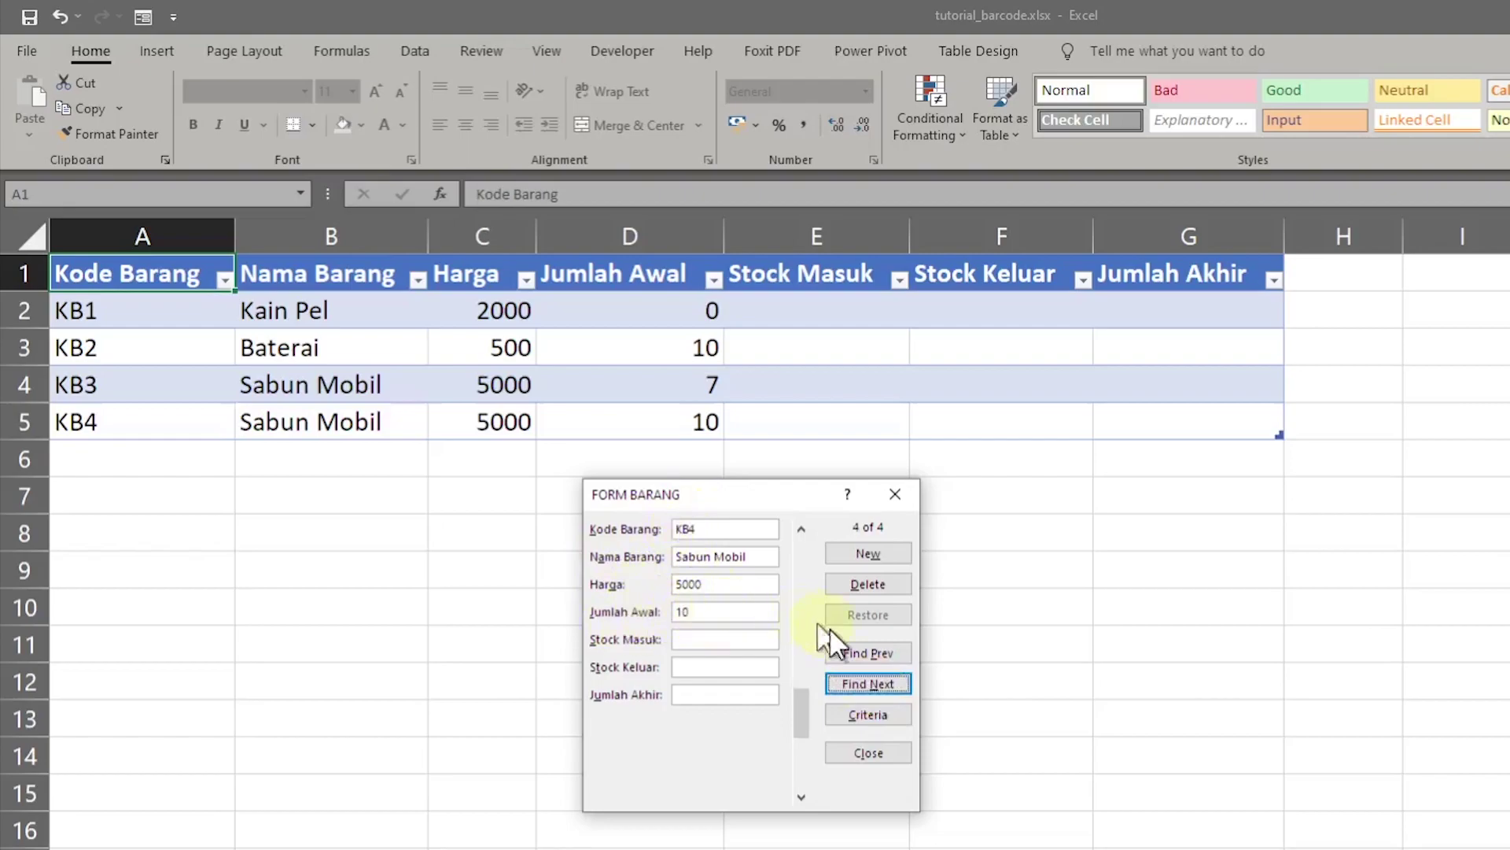
left_click(865, 650)
left_click(860, 677)
left_click(863, 649)
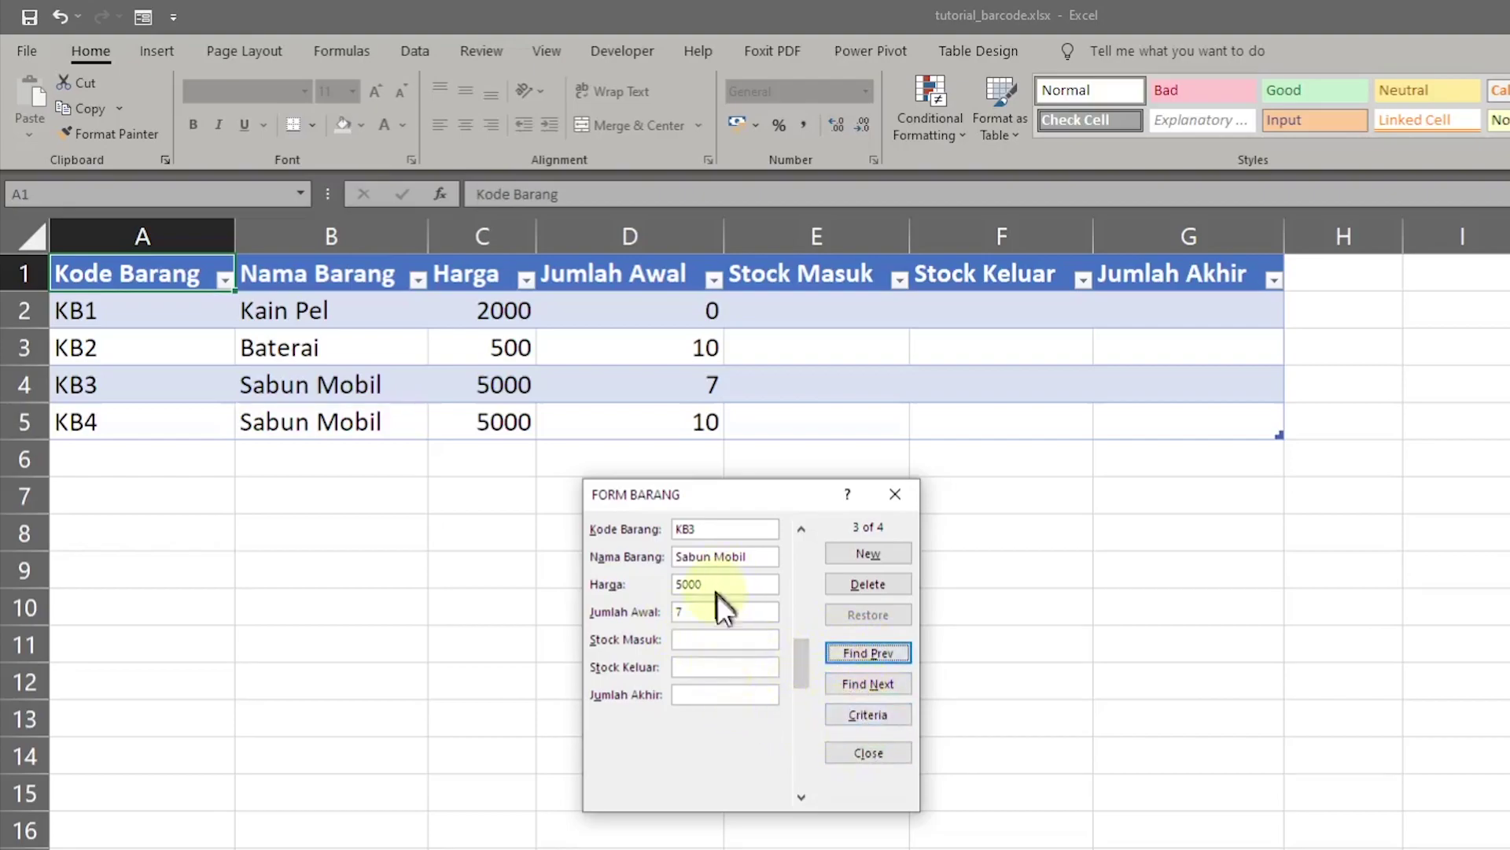
left_click(865, 682)
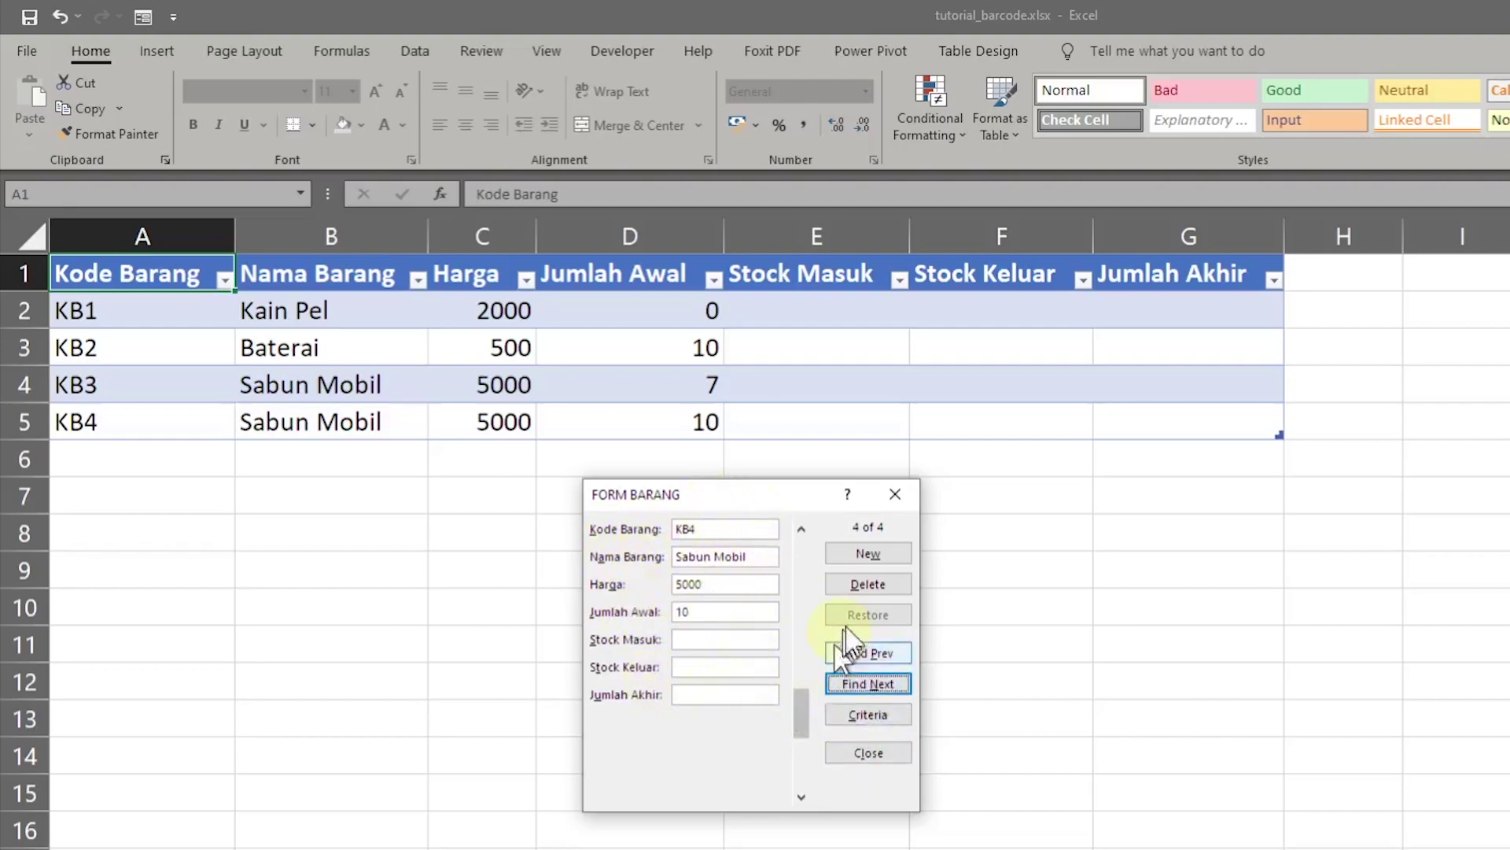
- Delete the KB4 'Sabun Mobil' record from FORM BARANG, confirm it, and close the form
left_click(861, 585)
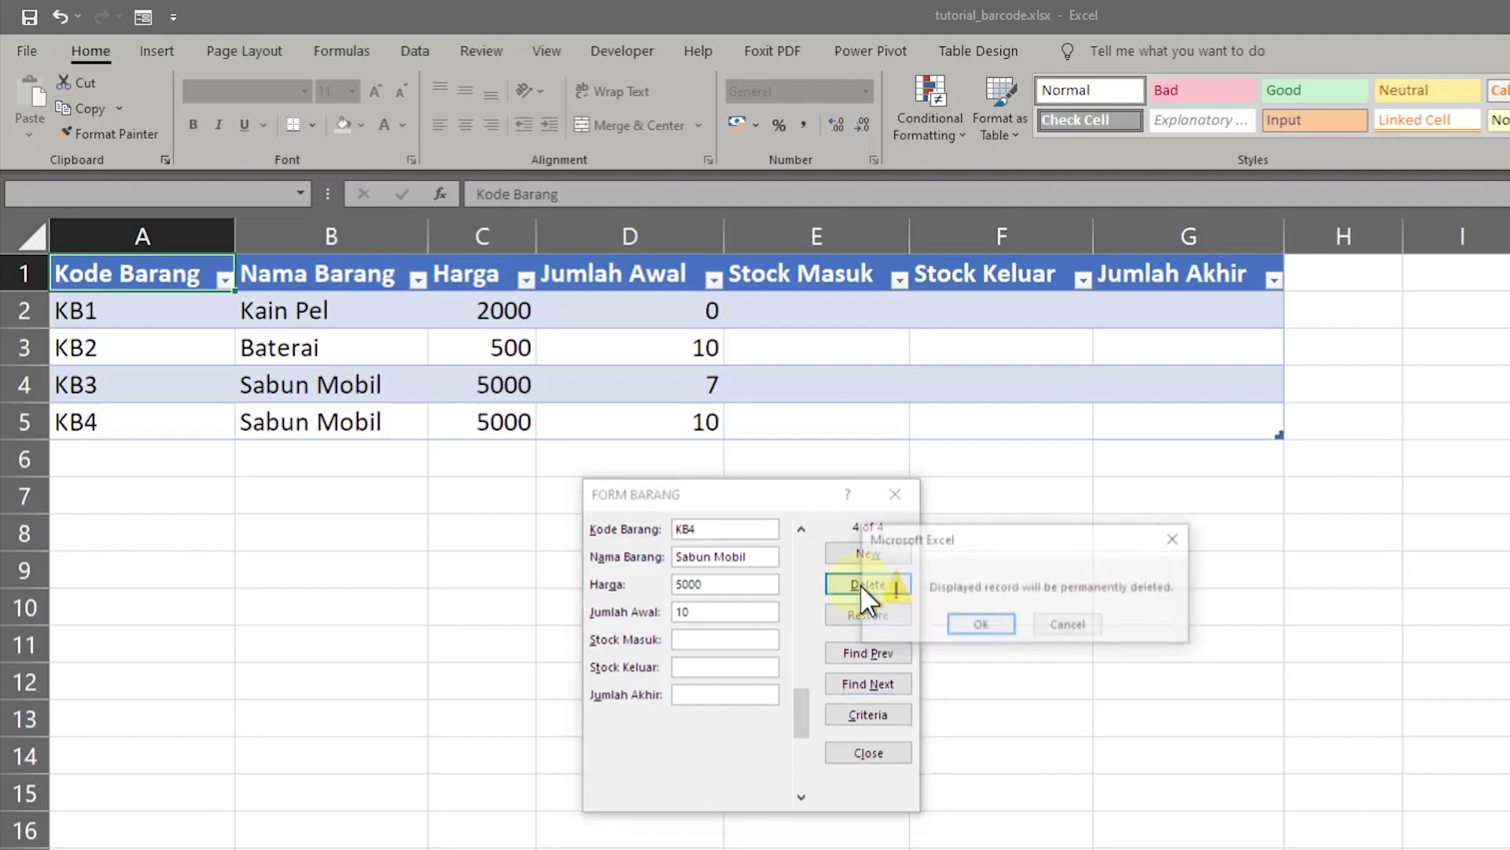
left_click_drag(976, 560, 786, 554)
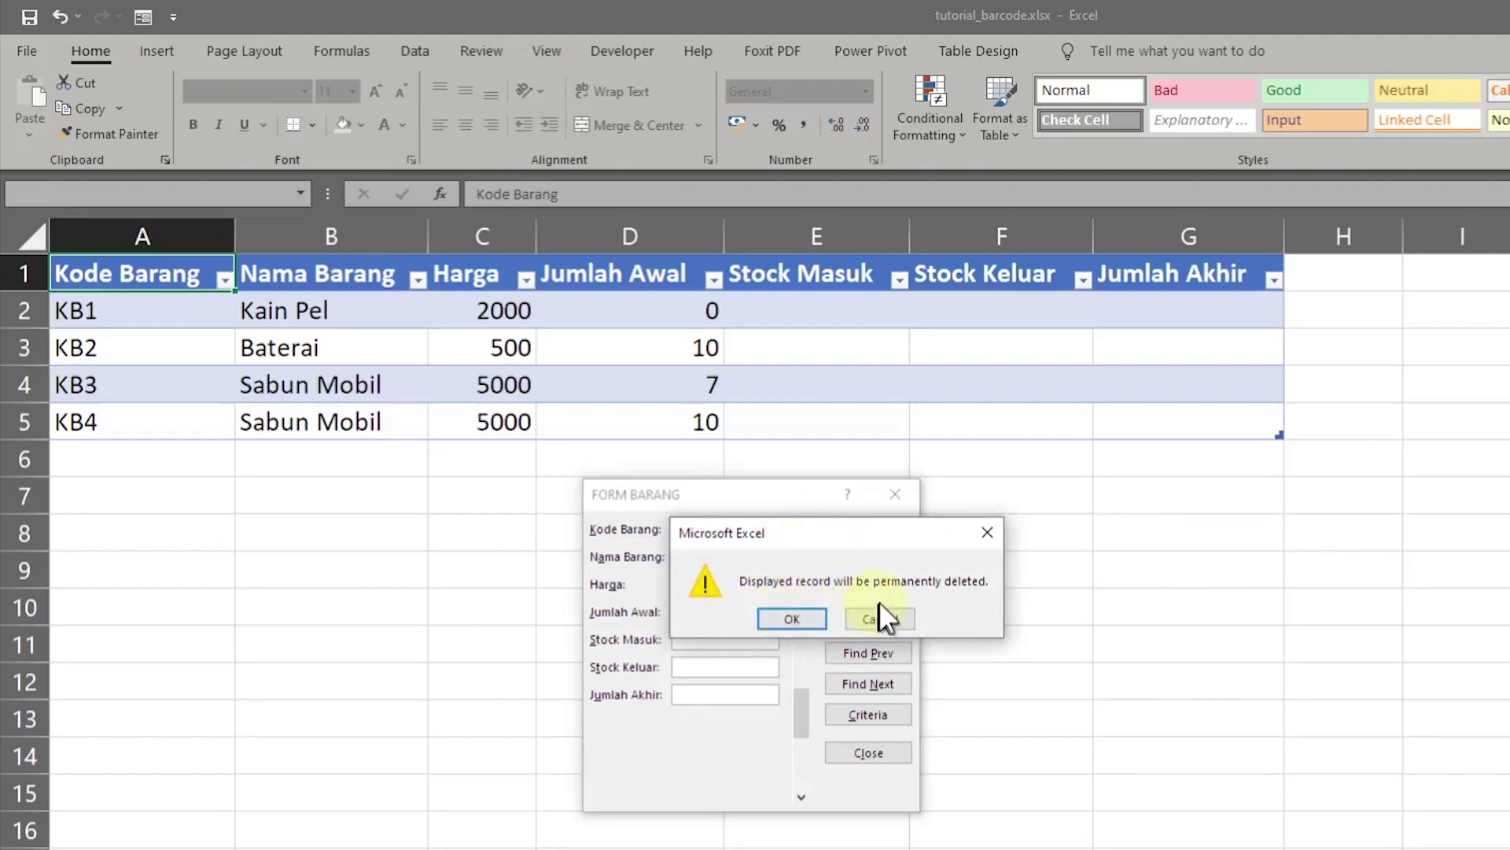
left_click(792, 619)
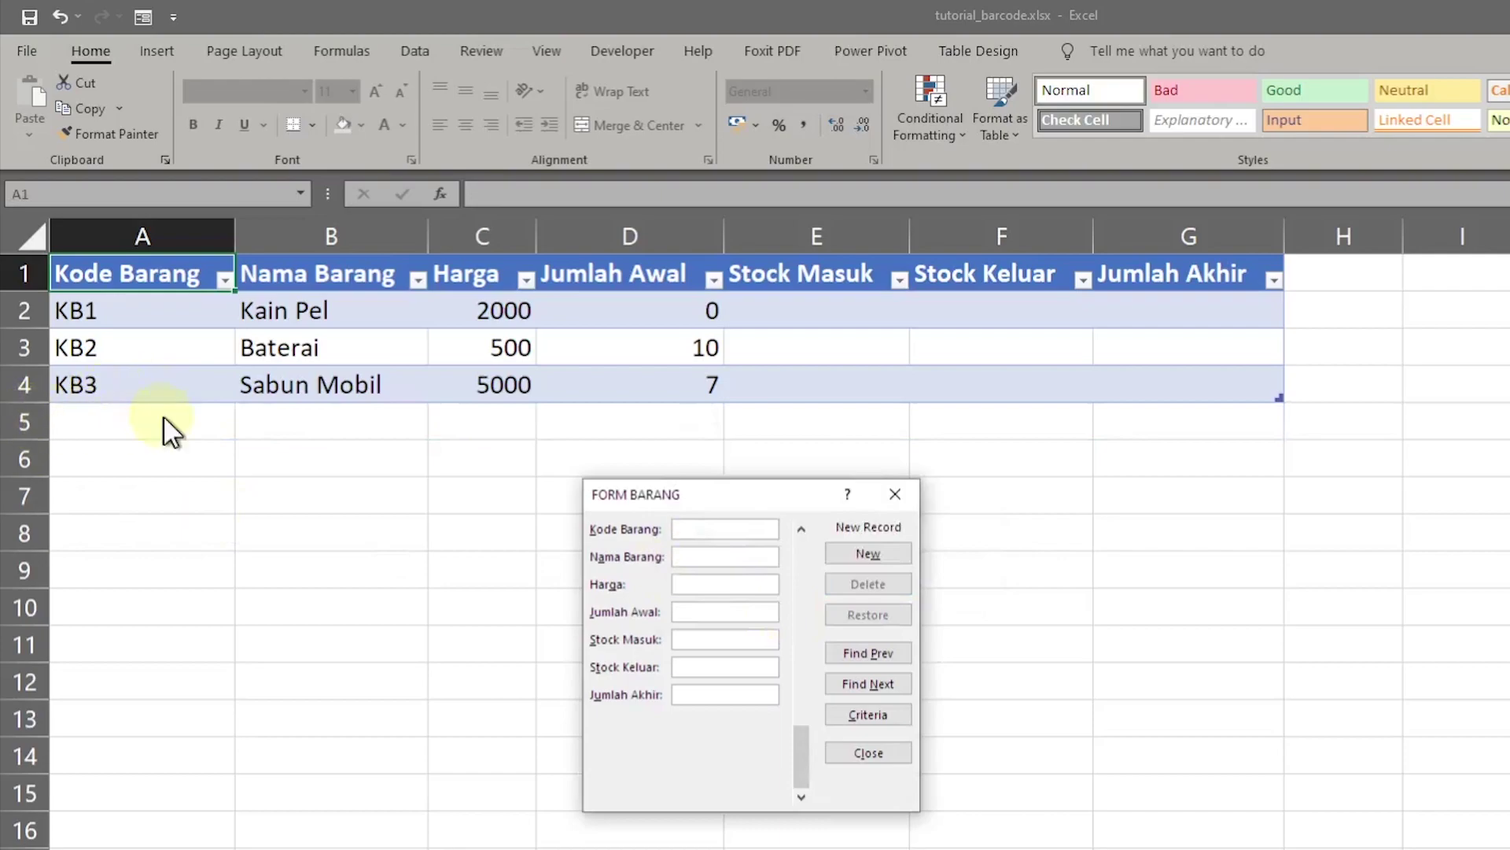
left_click(873, 749)
left_click(876, 745)
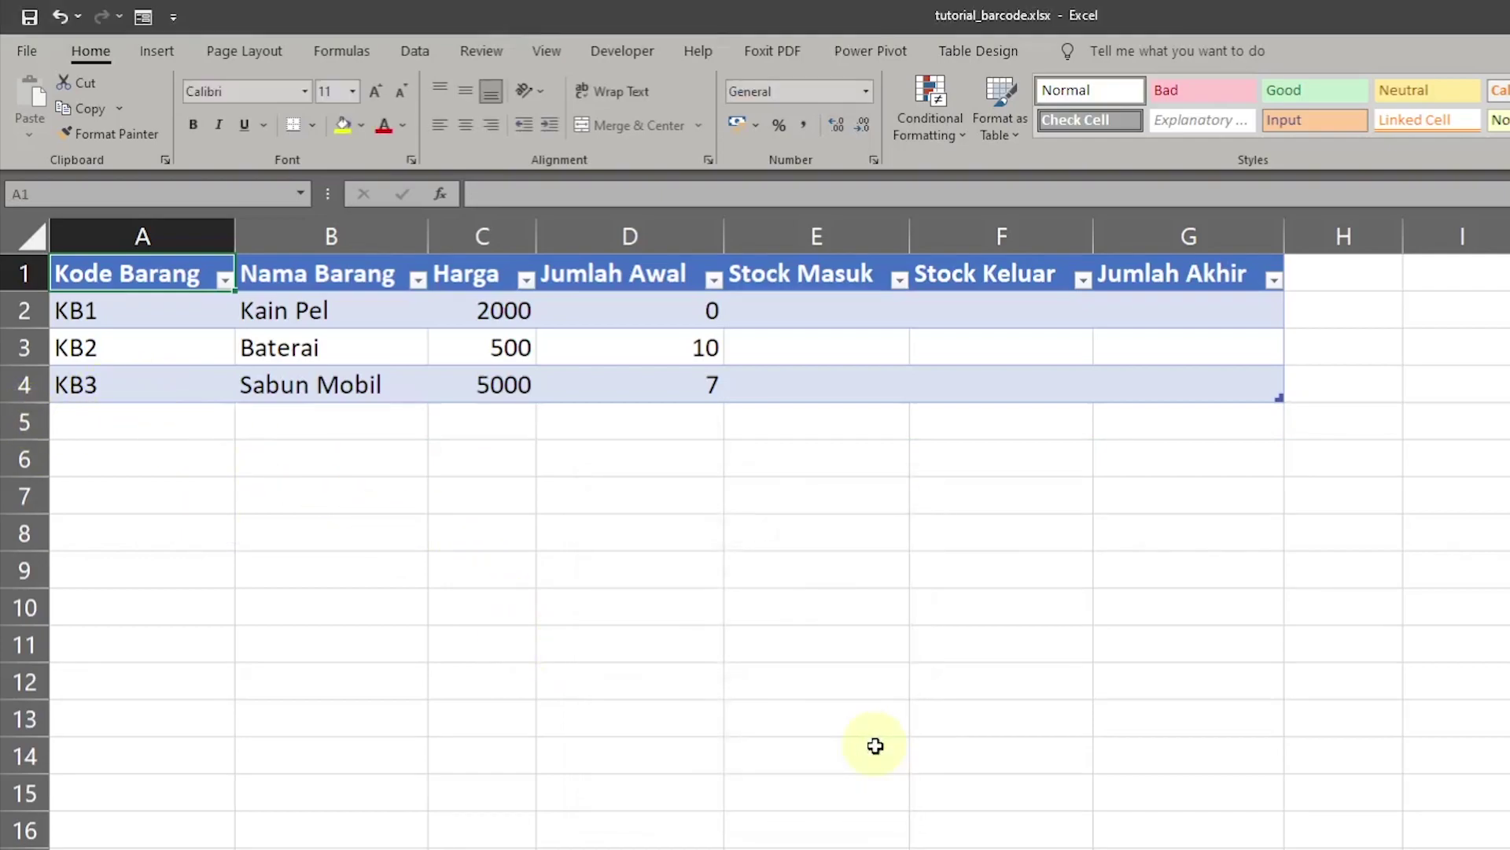